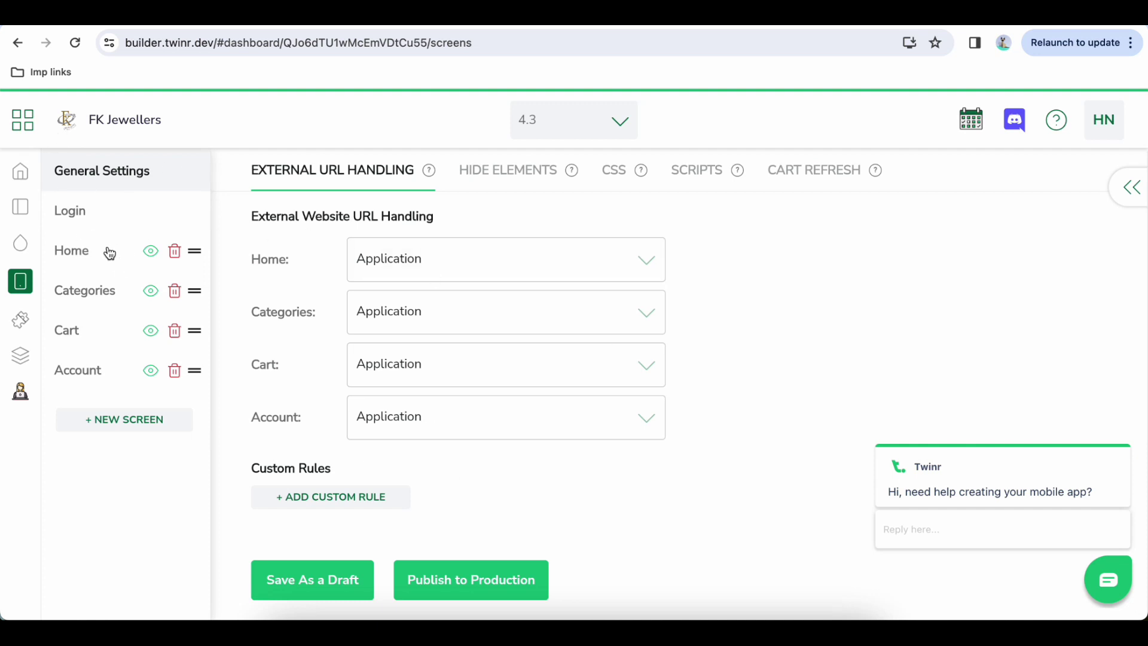
Look through the FK Jewellers app's App Theme settings, then return to the Screens settings
click(21, 243)
scroll(214, 429, down, 1)
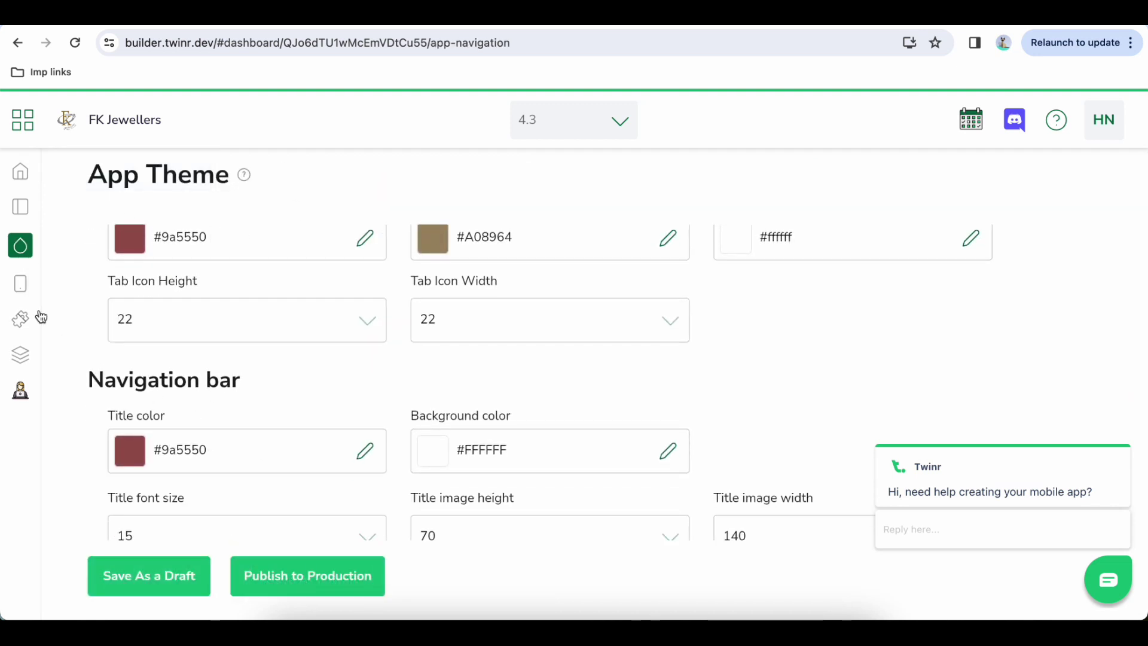
click(24, 293)
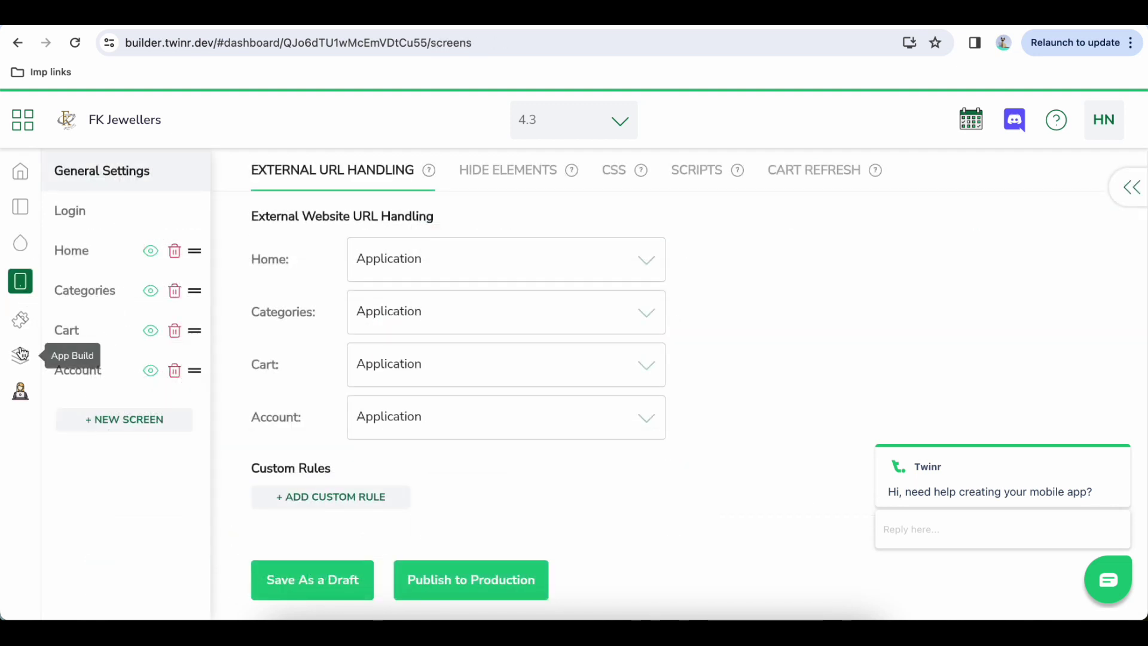
Dismiss the support chat and add a new app configuration with version number 4.4
click(21, 328)
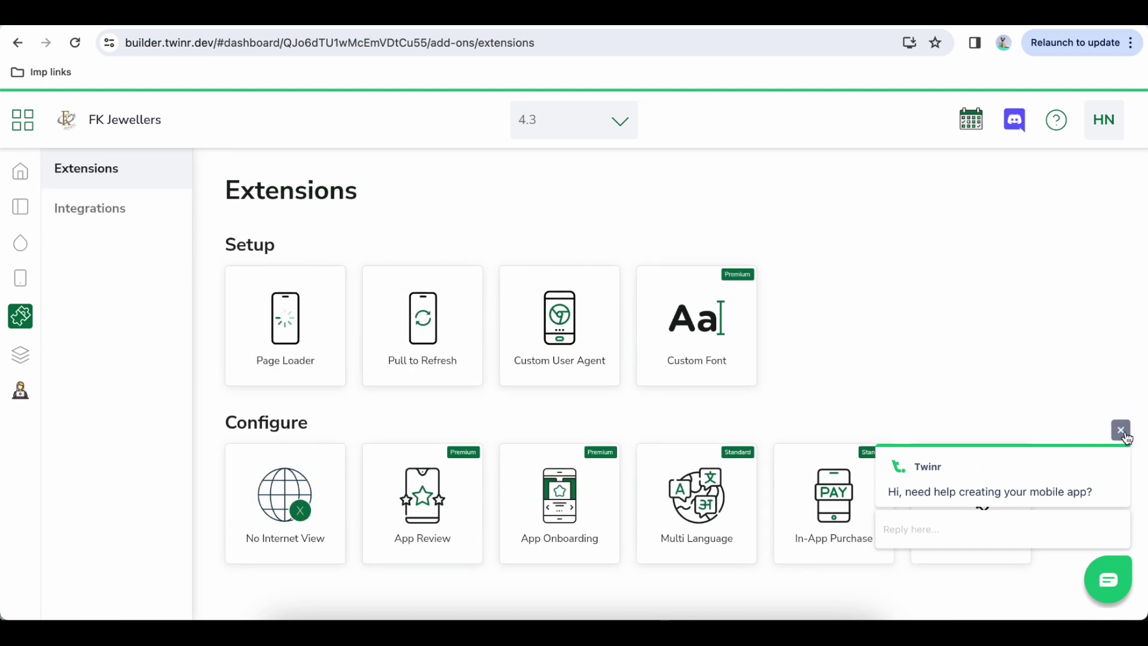
click(1120, 429)
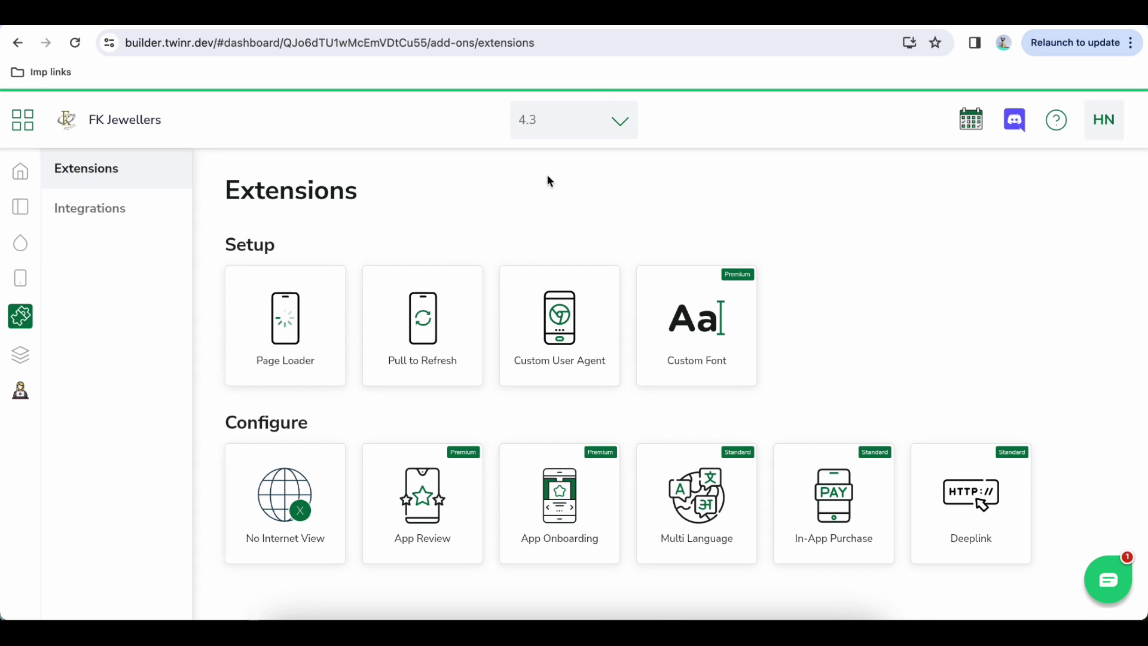
click(595, 132)
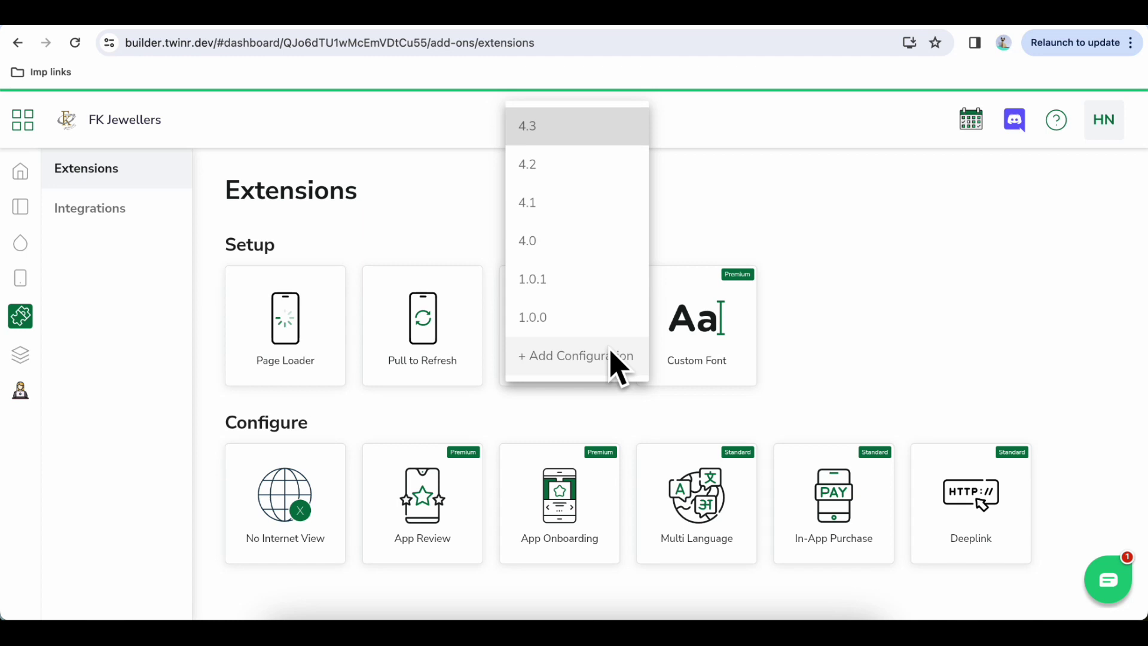
click(569, 359)
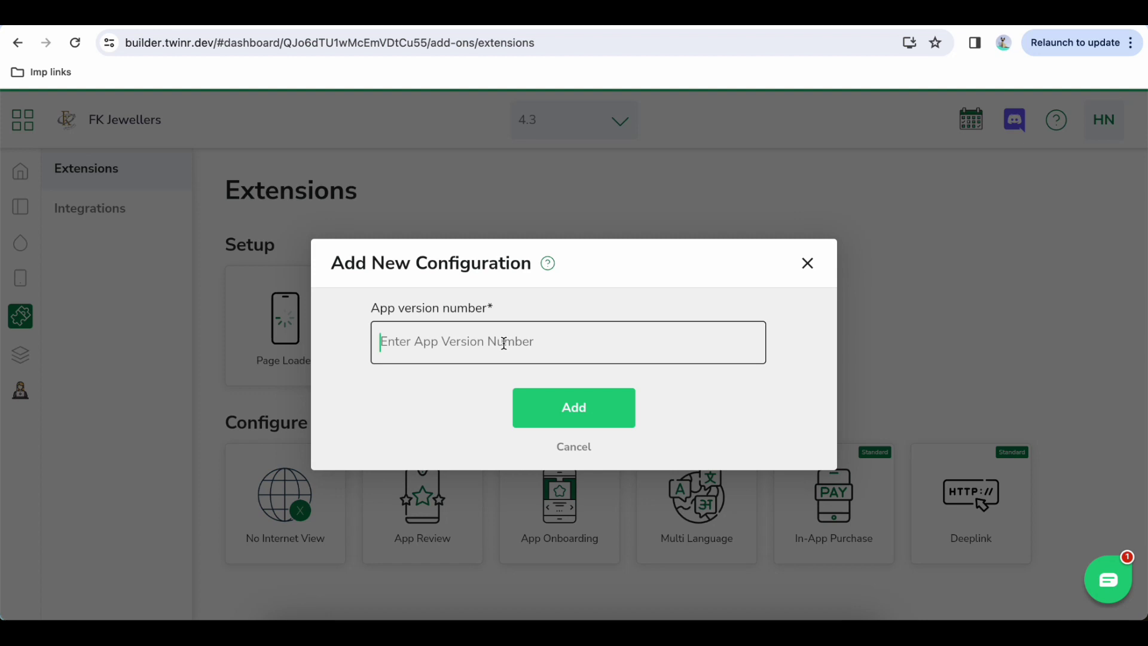
text(4.4)
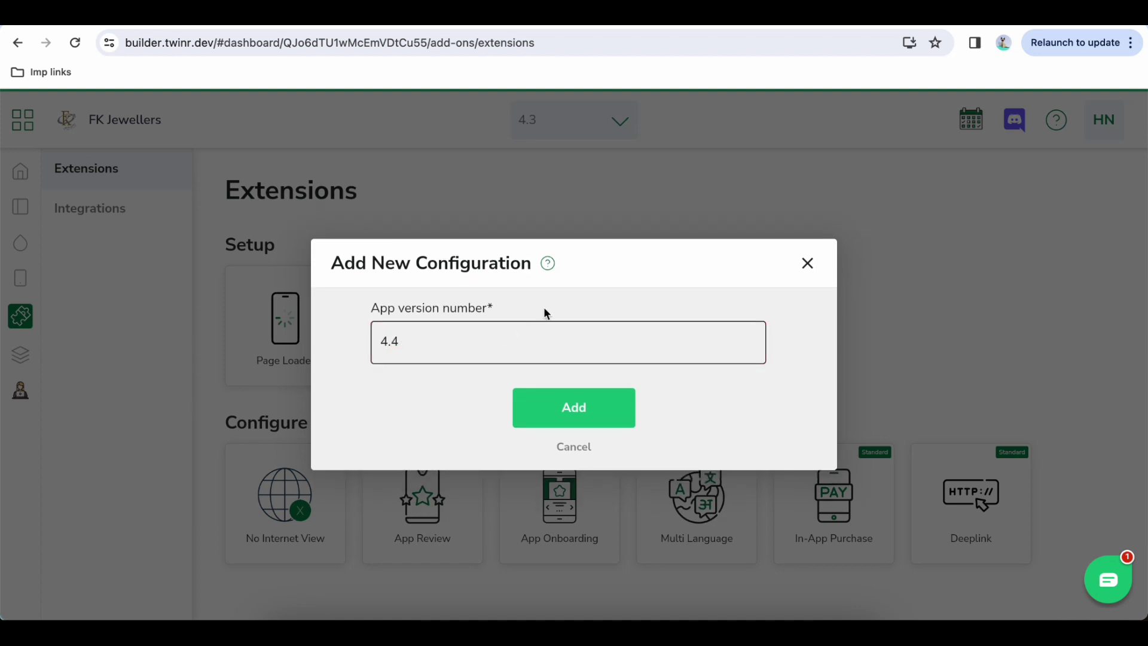
click(571, 413)
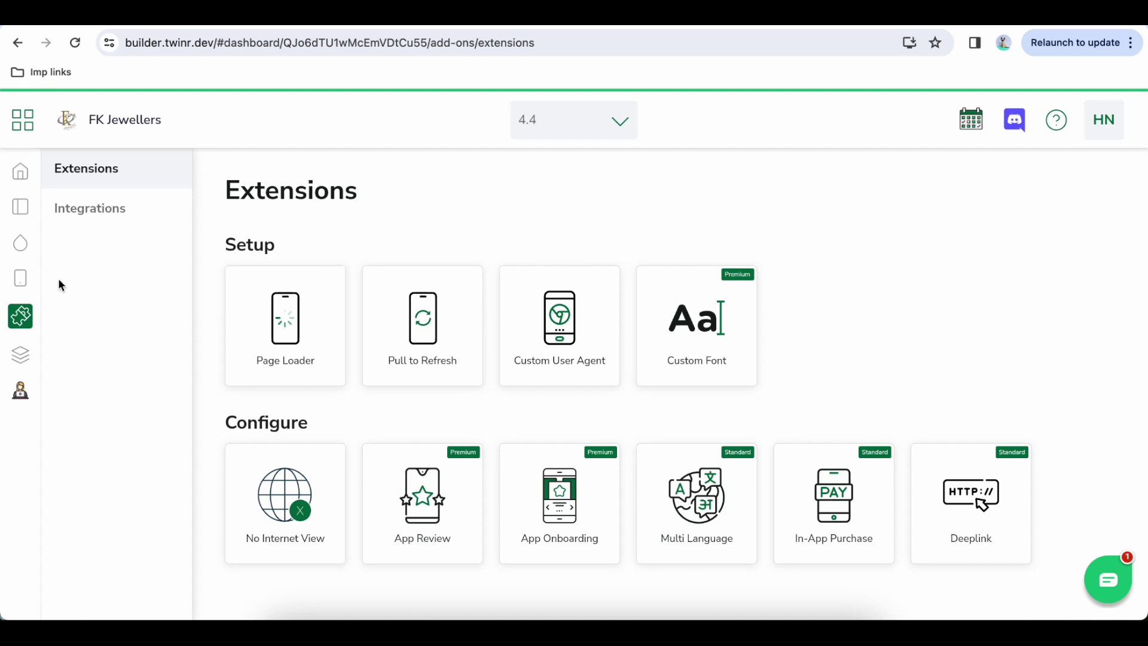
Open the Deeplink add-on for version 4.4 and review its settings, scheme fkjewellers
click(22, 279)
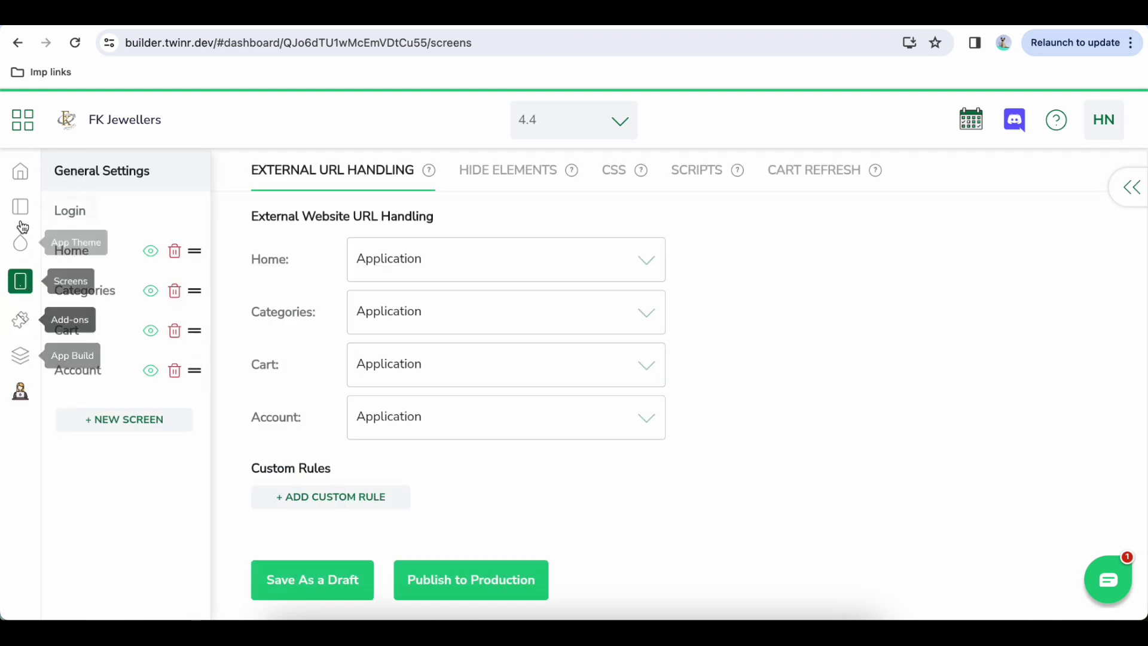
click(20, 320)
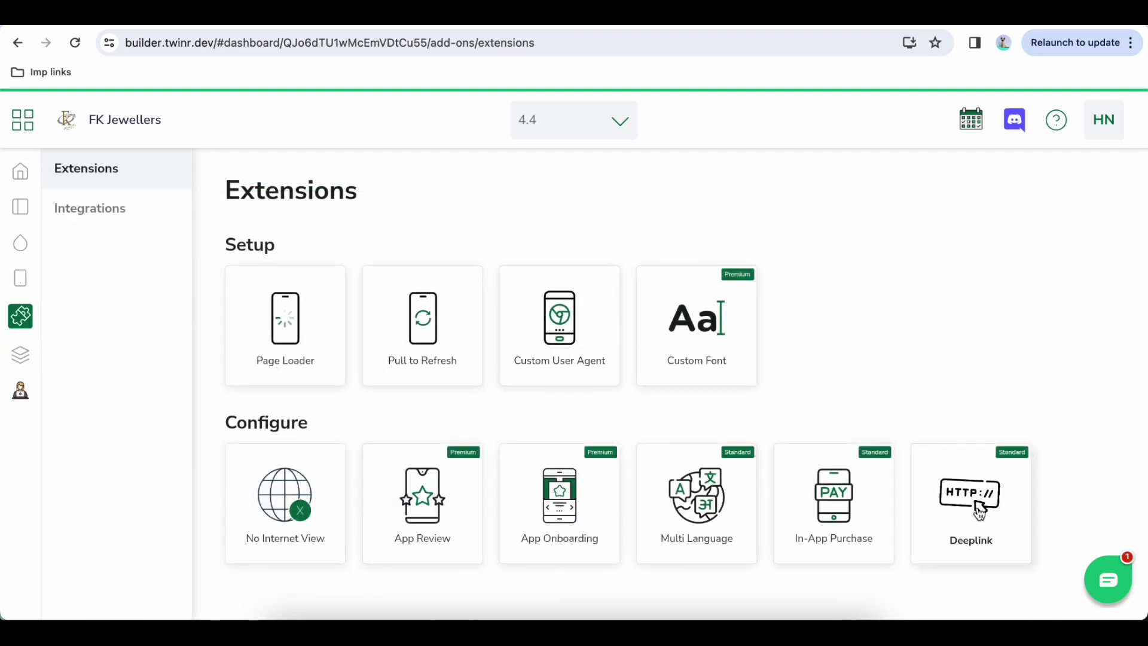
click(960, 485)
scroll(621, 503, down, 2)
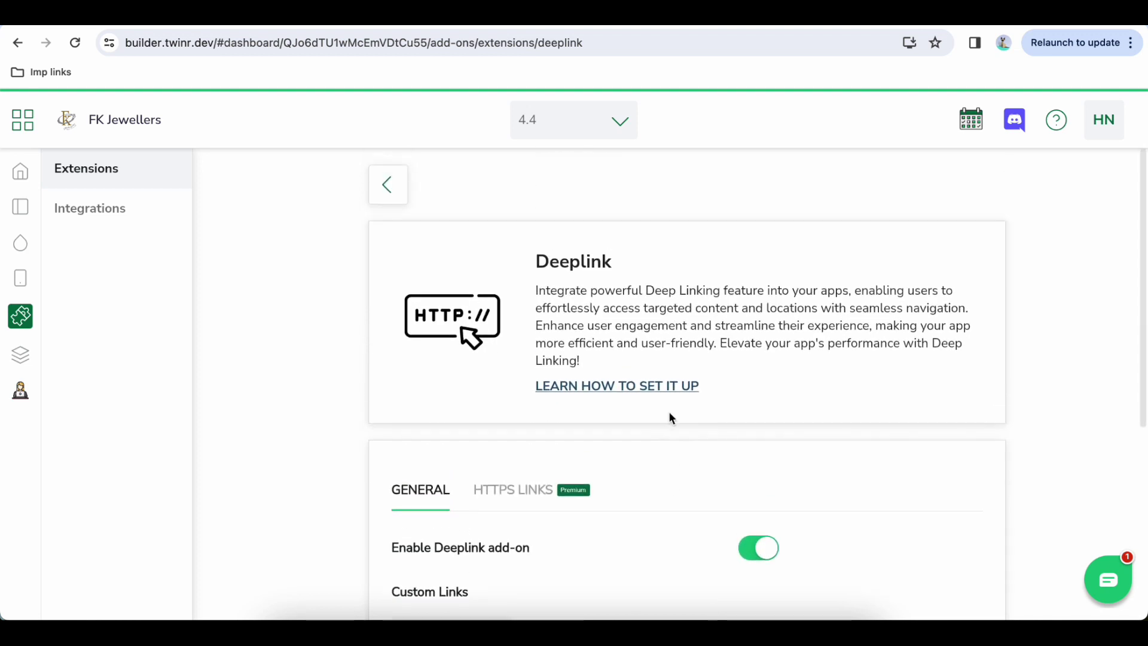
scroll(598, 431, down, 5)
scroll(453, 561, up, 4)
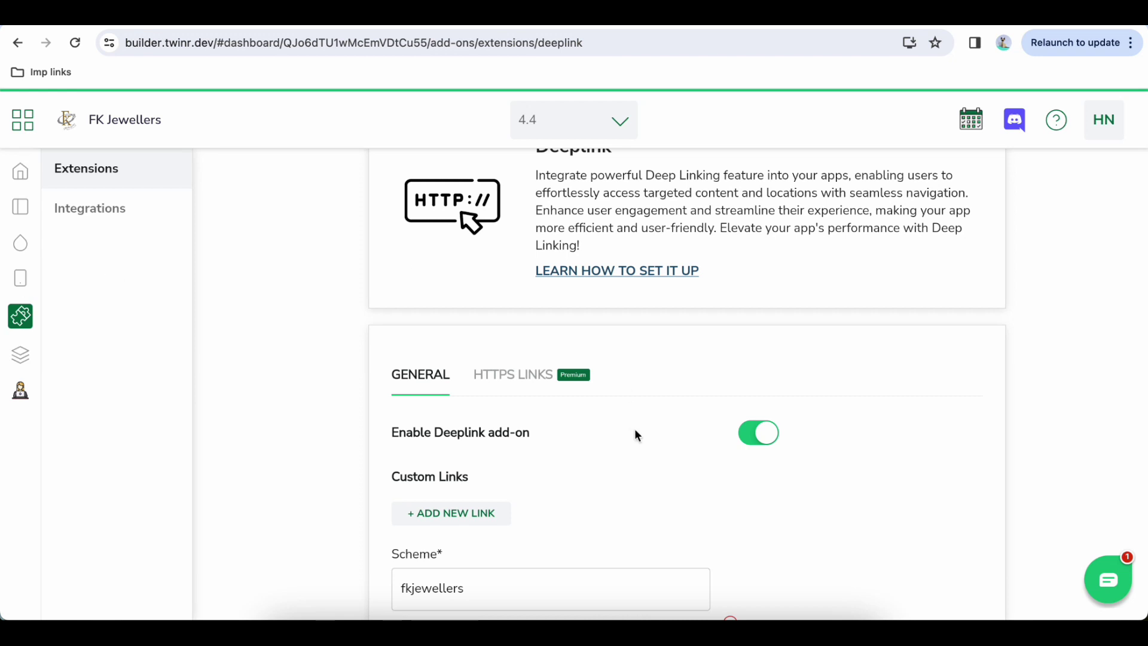
Bring up the phone mirror, then publish the version 4.4 Screens configuration to production
click(772, 619)
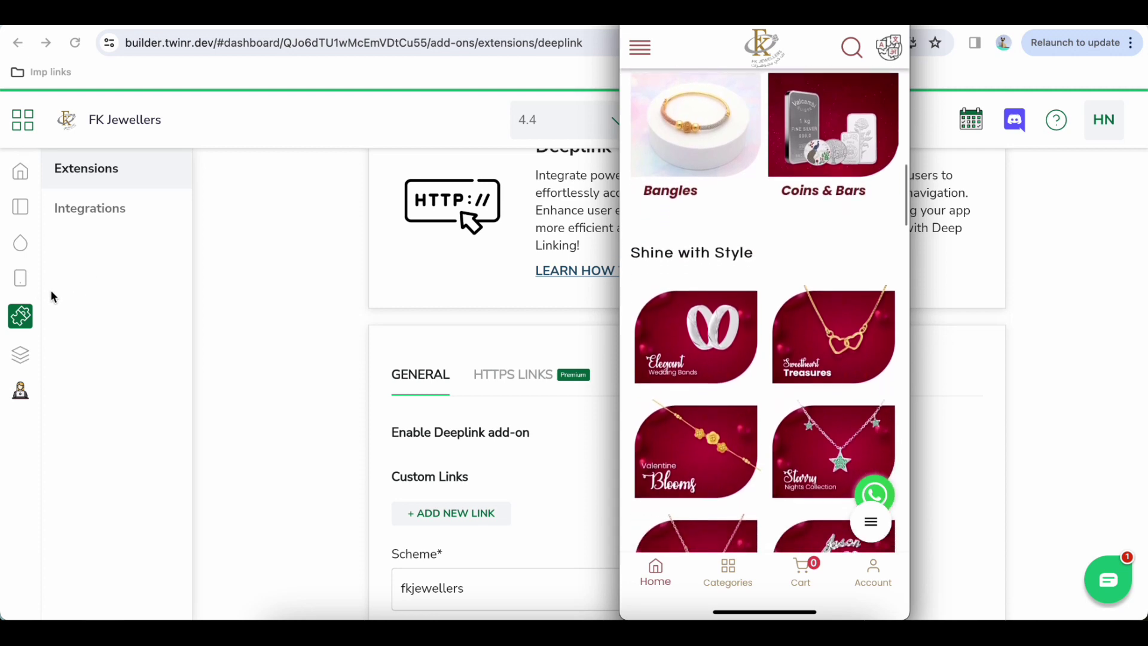
click(21, 284)
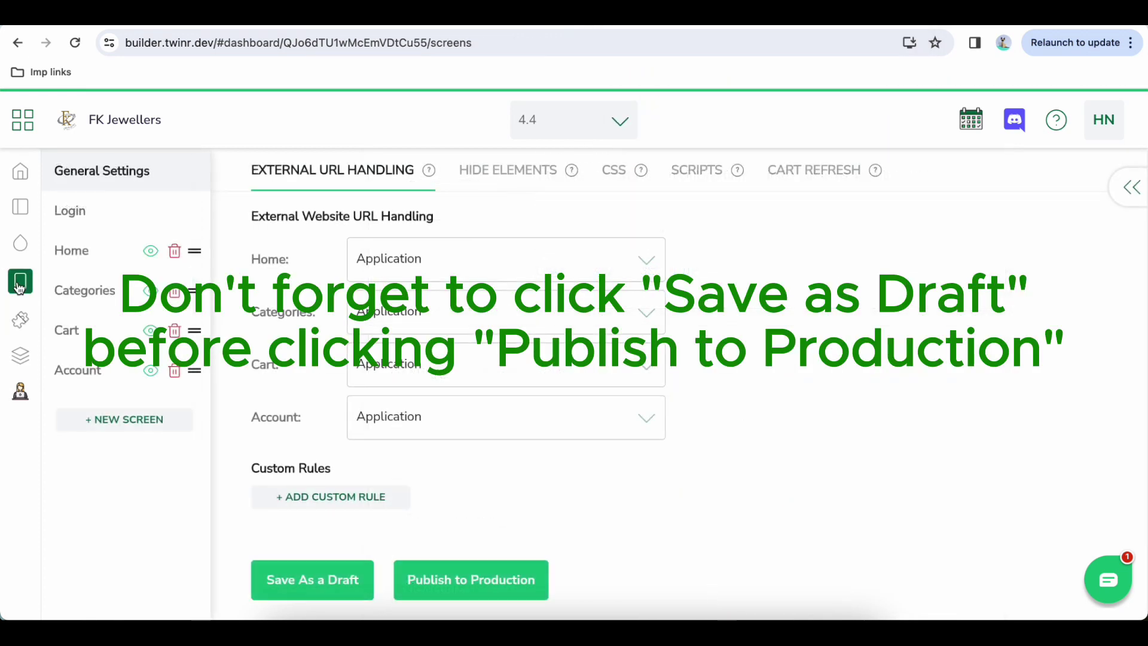
click(439, 580)
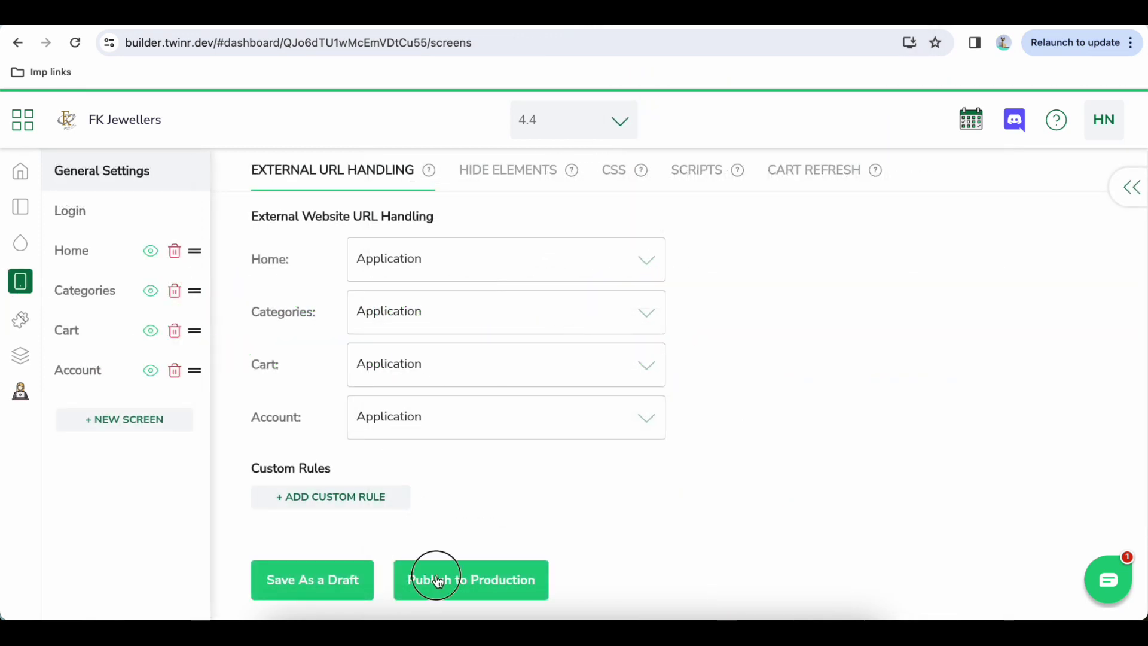
click(581, 411)
Request and confirm a new Android build for version 4.4, then return to Signing Info
click(22, 359)
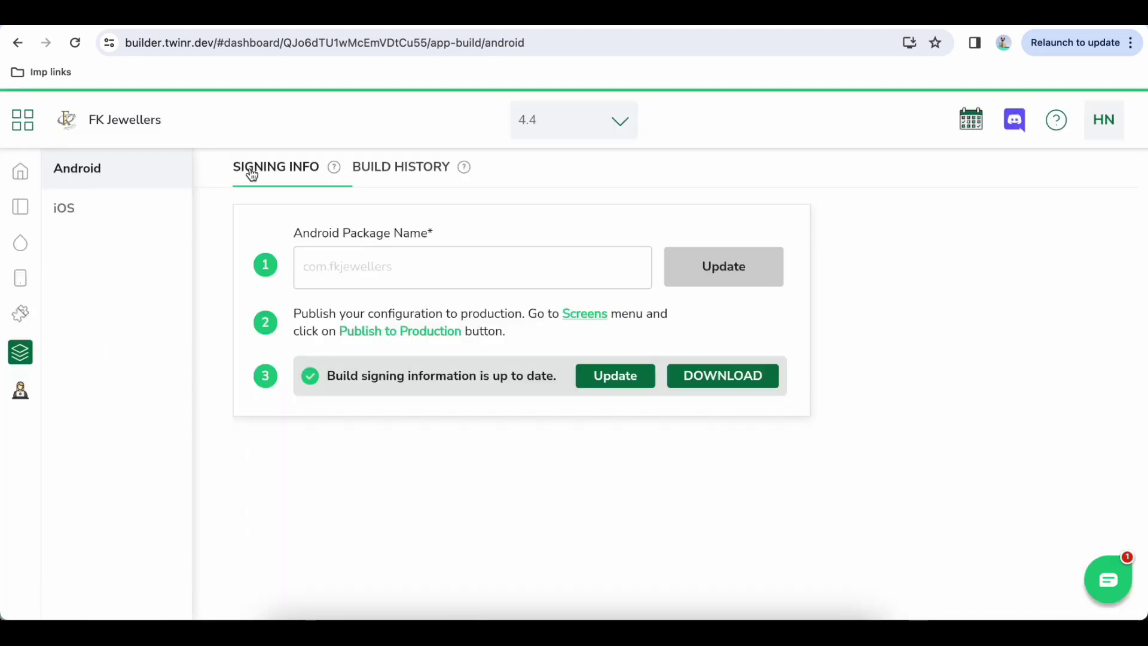
click(408, 175)
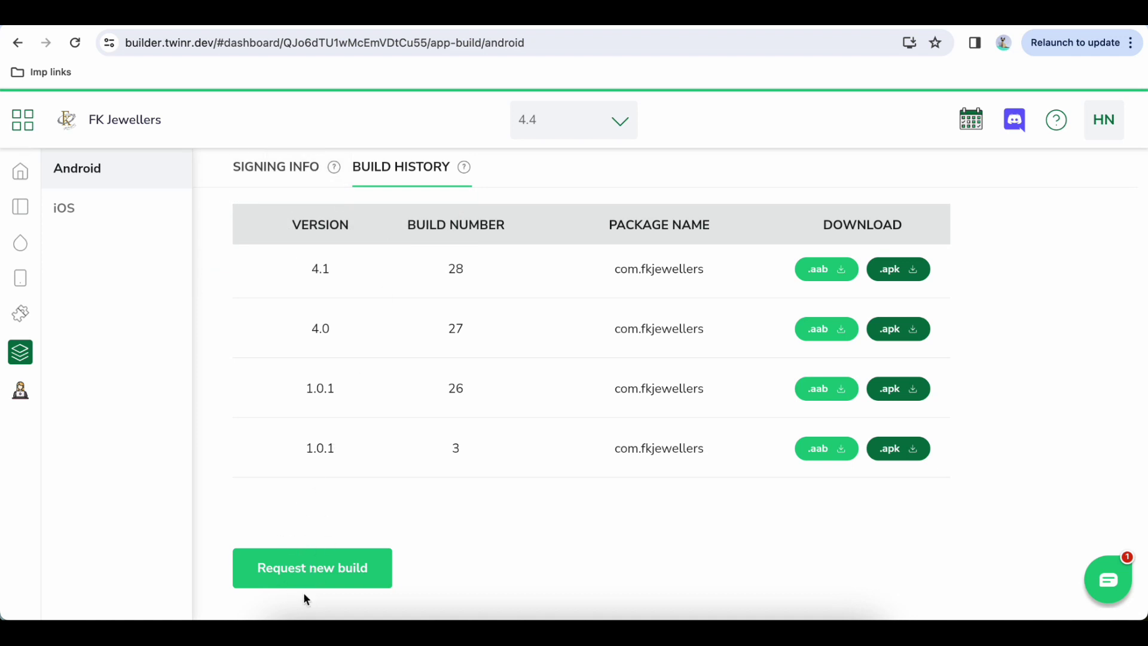
click(306, 572)
click(540, 429)
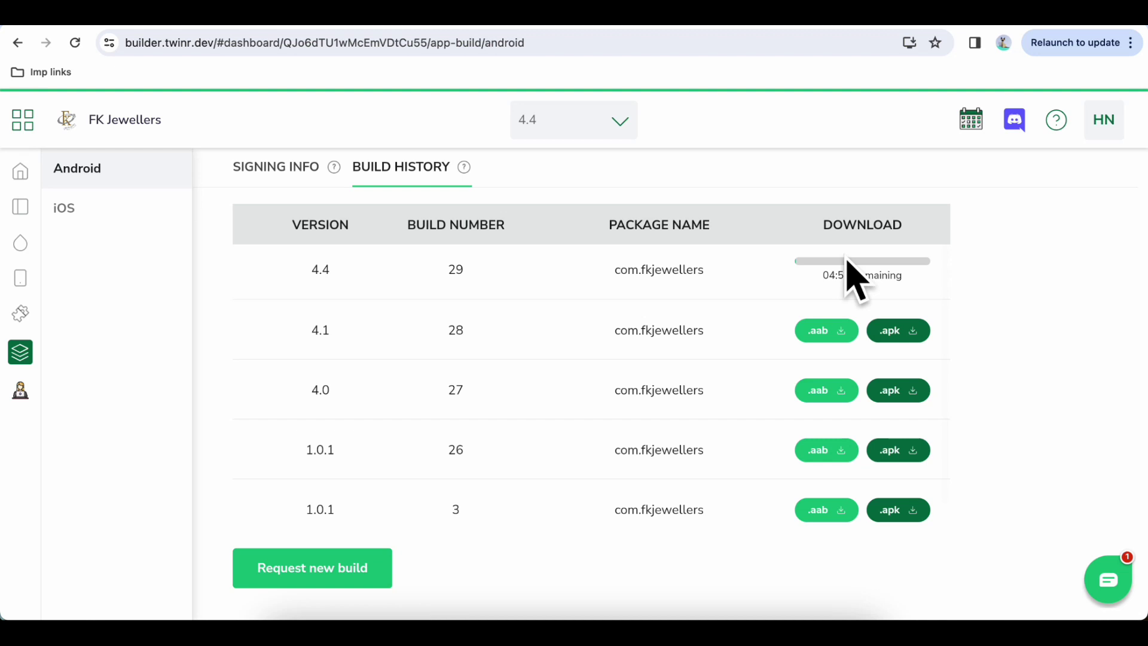
click(282, 184)
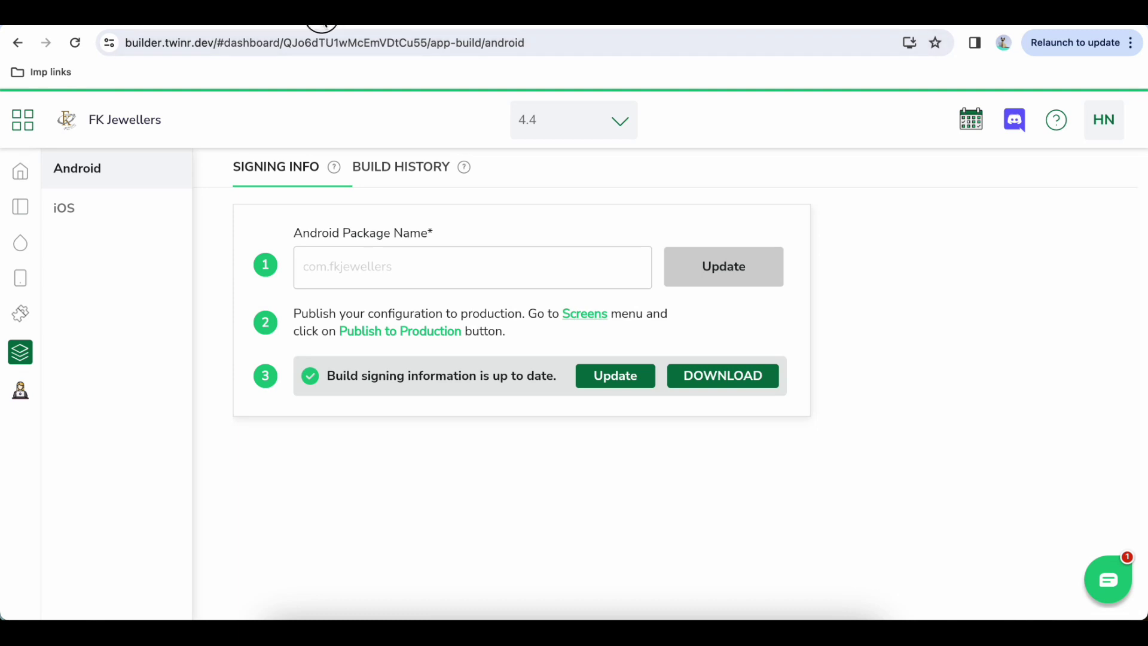
Start a new production release for the FK Jewellers app in Play Console
click(323, 27)
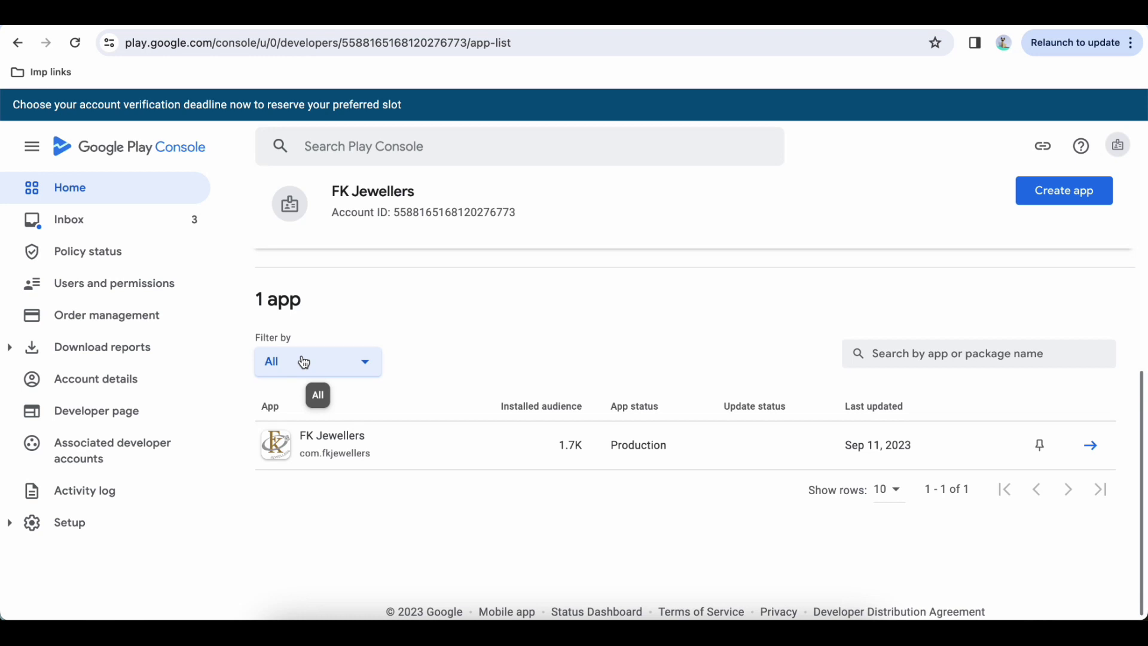
click(356, 450)
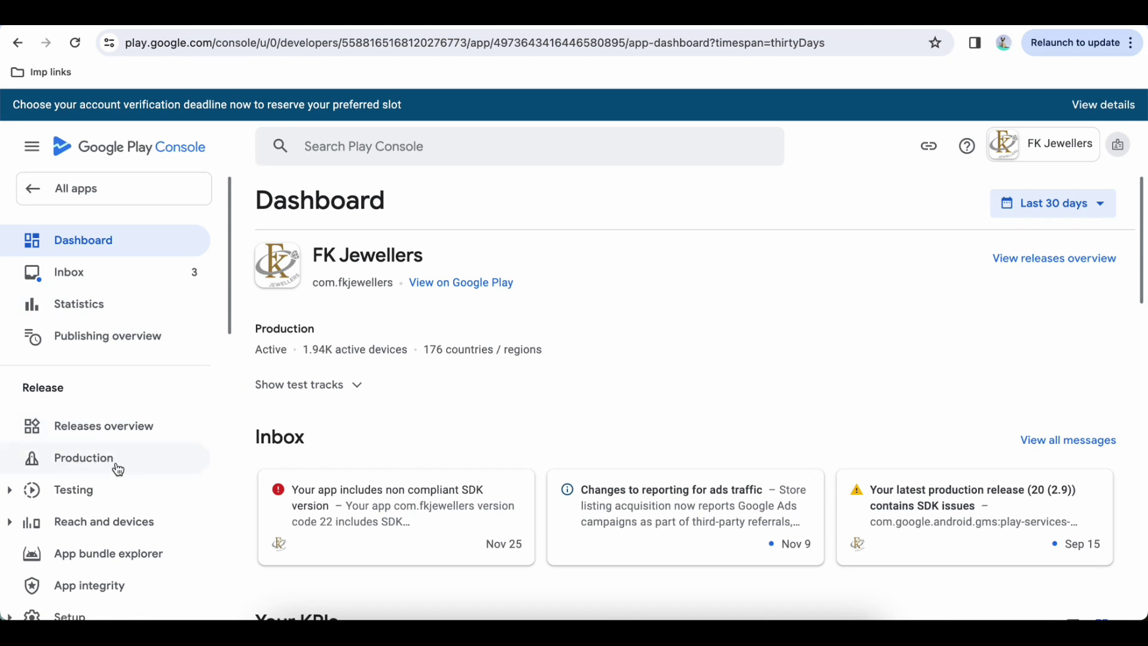
click(90, 458)
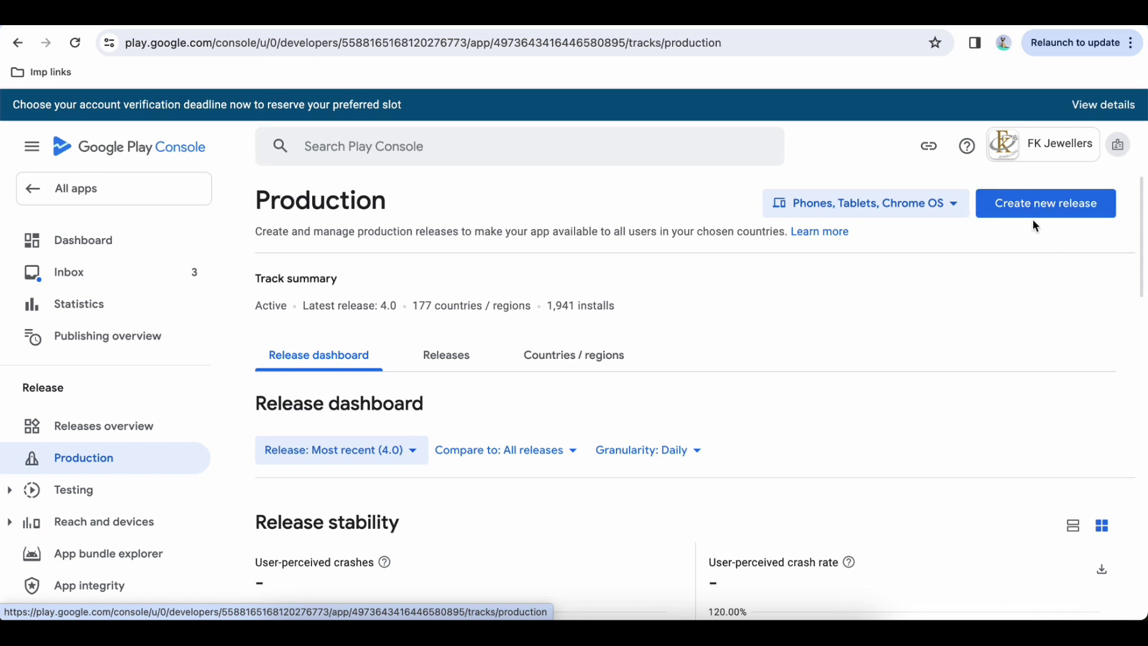
click(1051, 206)
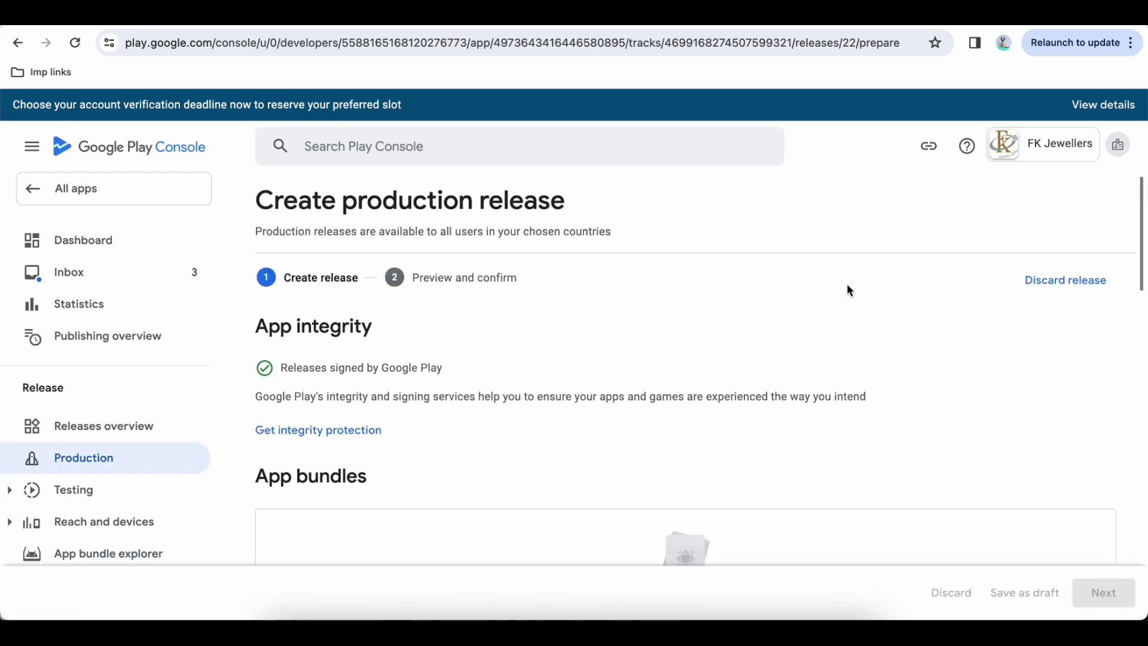
scroll(578, 342, down, 4)
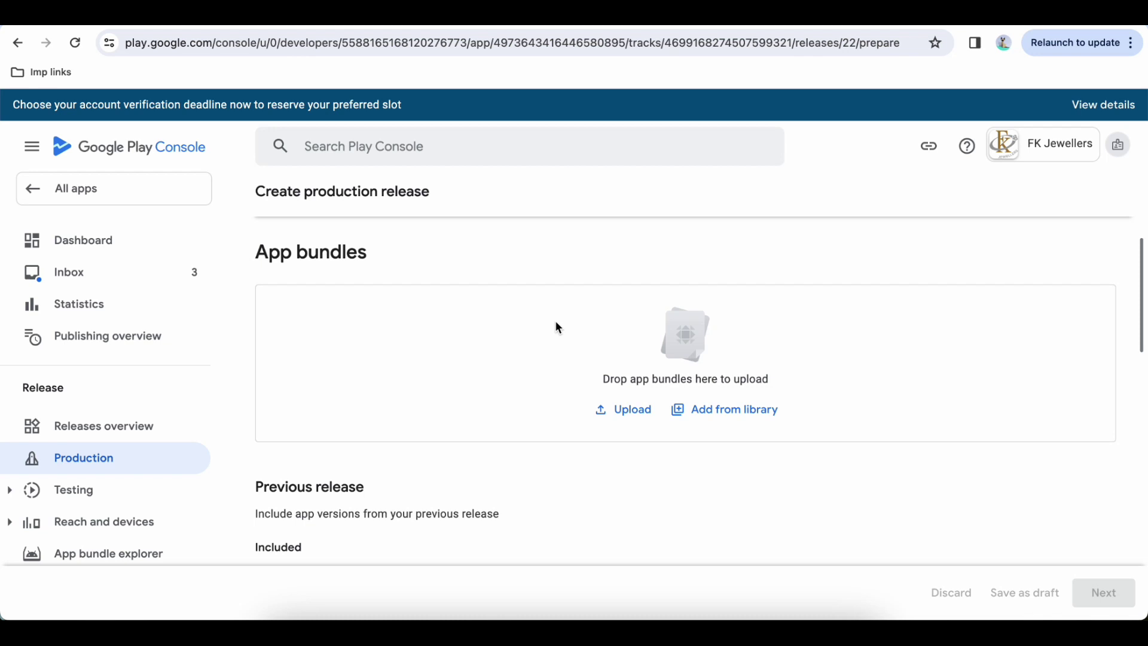
Check the 4.4 build's progress in Twinr Builder and come back to the release
key(ctrl+Tab)
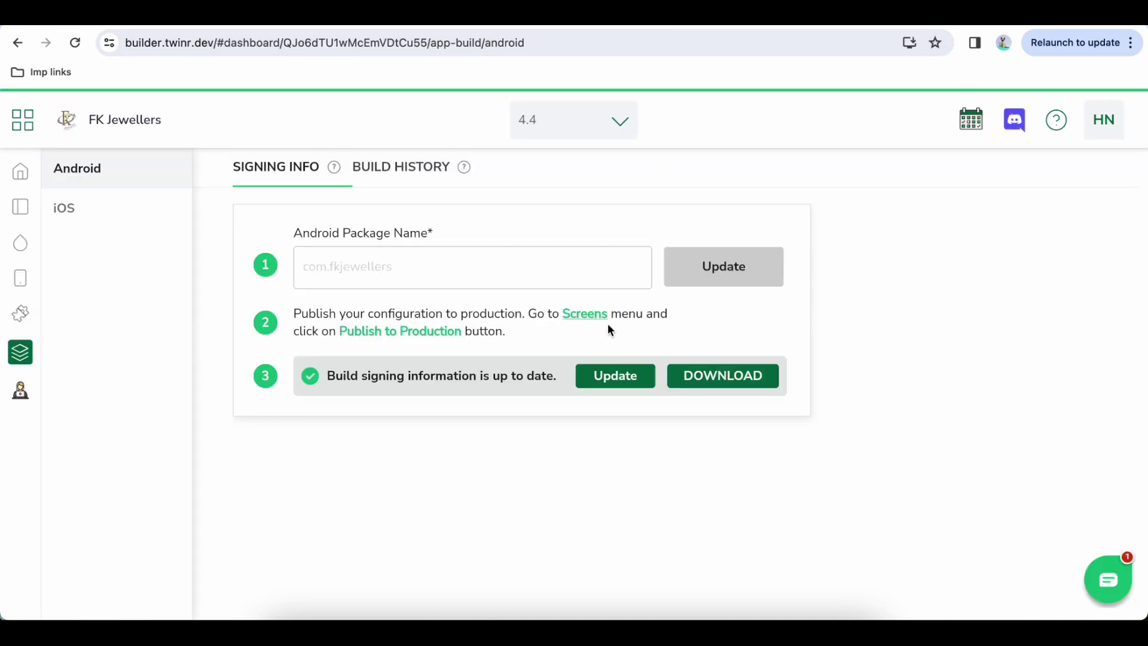
click(396, 164)
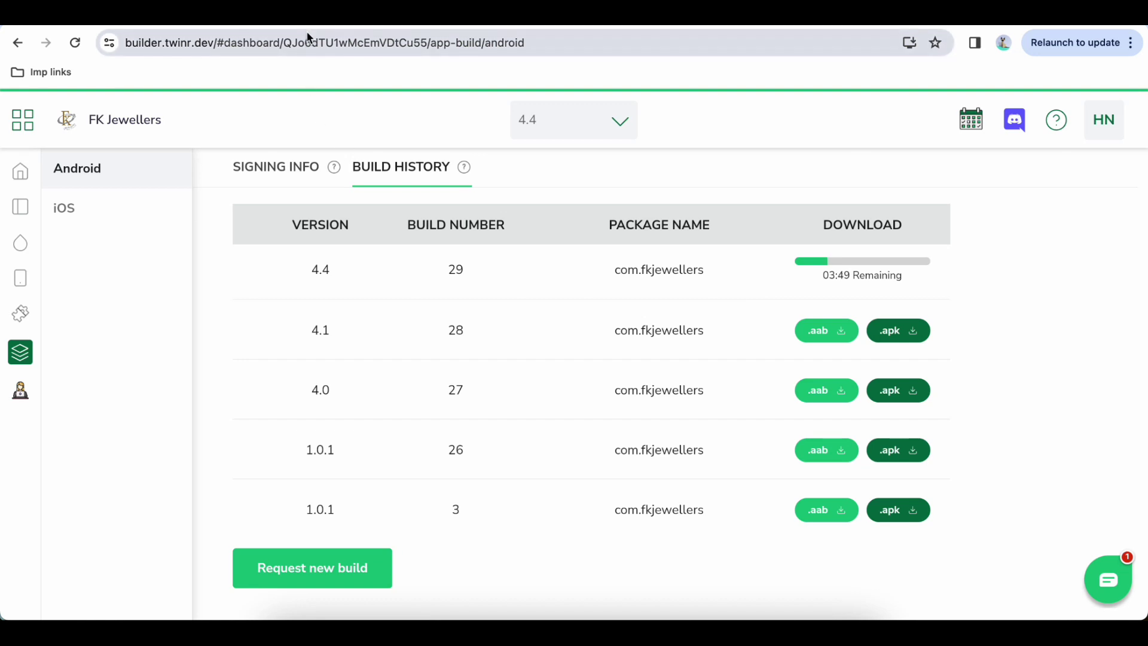
key(ctrl+shift+Tab)
Enter 4.4 as the release name
scroll(484, 406, down, 5)
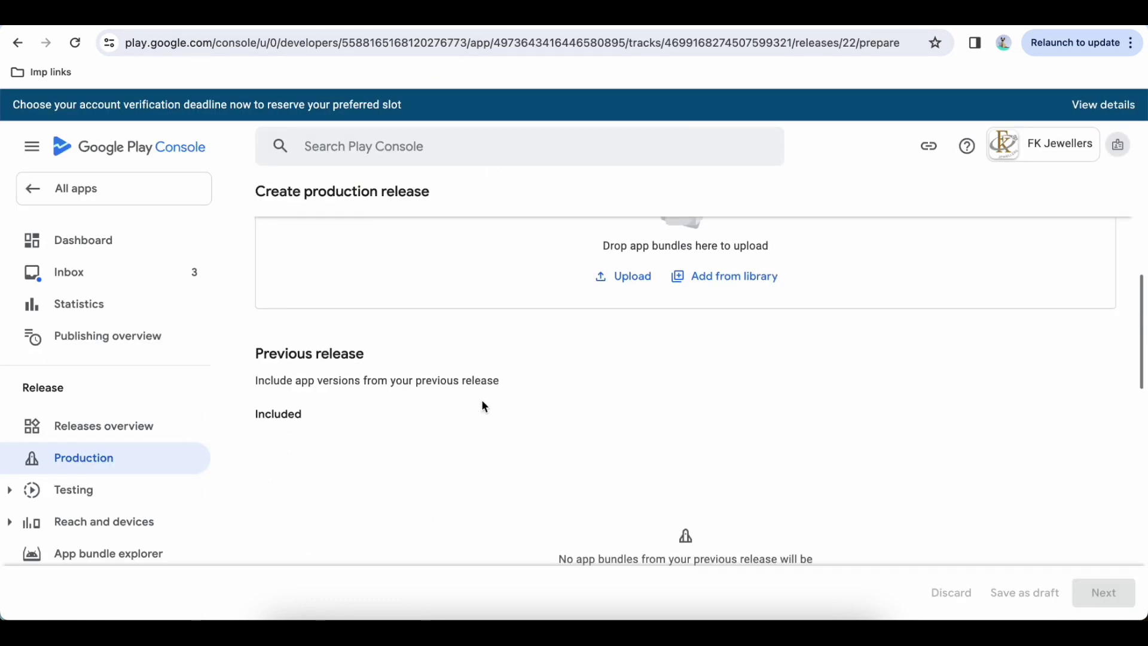
scroll(482, 406, down, 3)
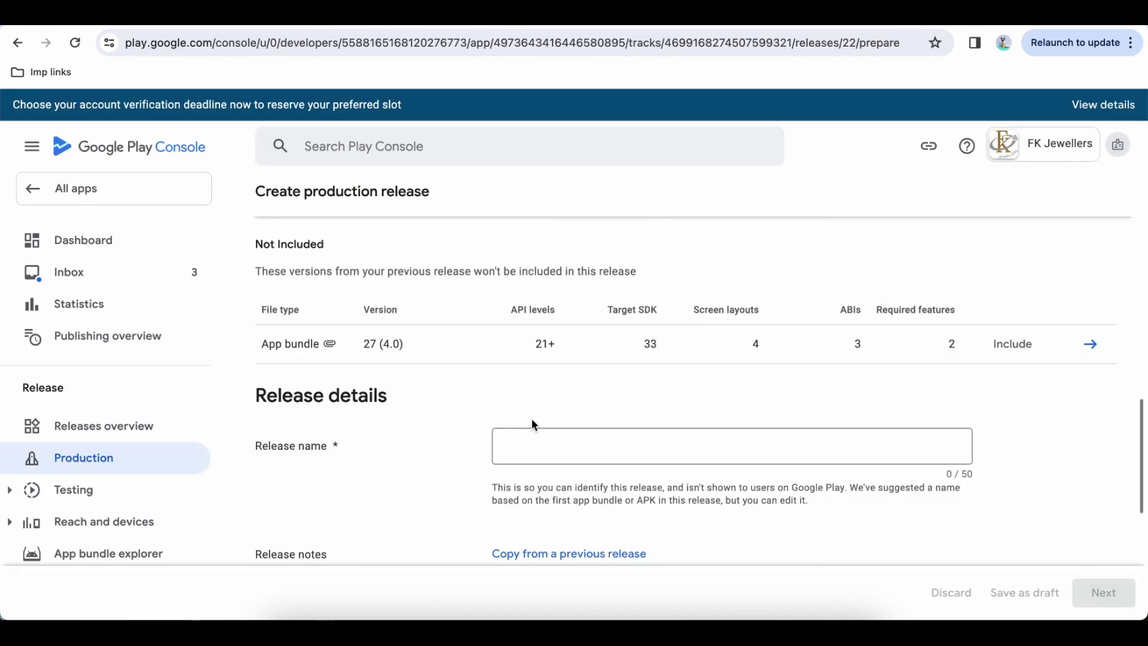
click(547, 456)
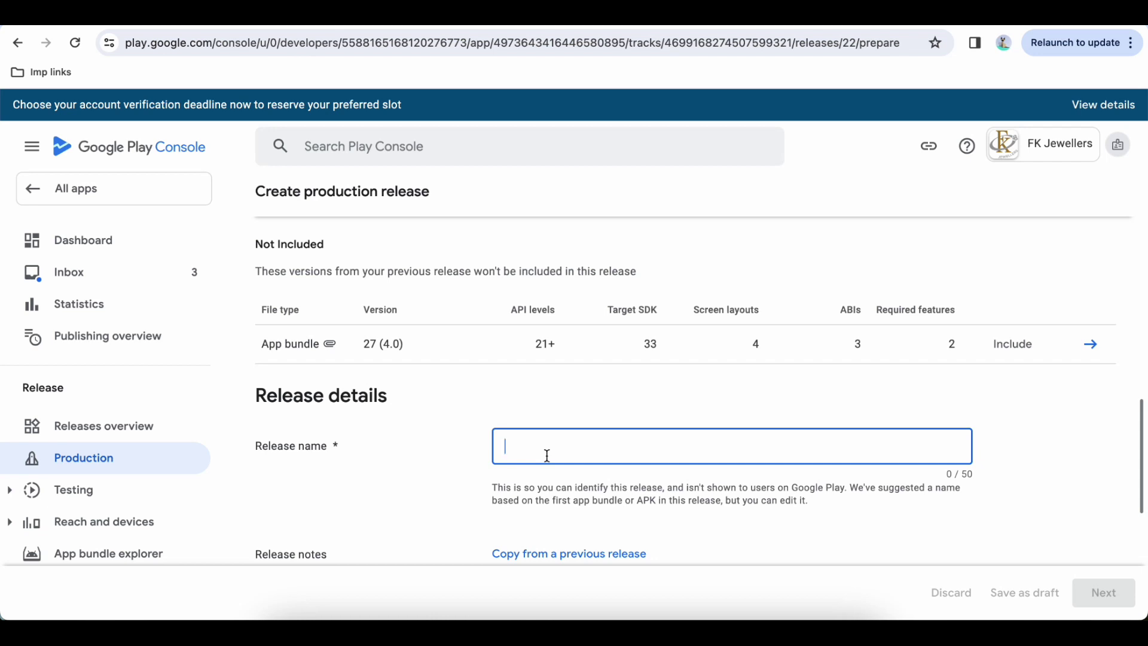
text(4)
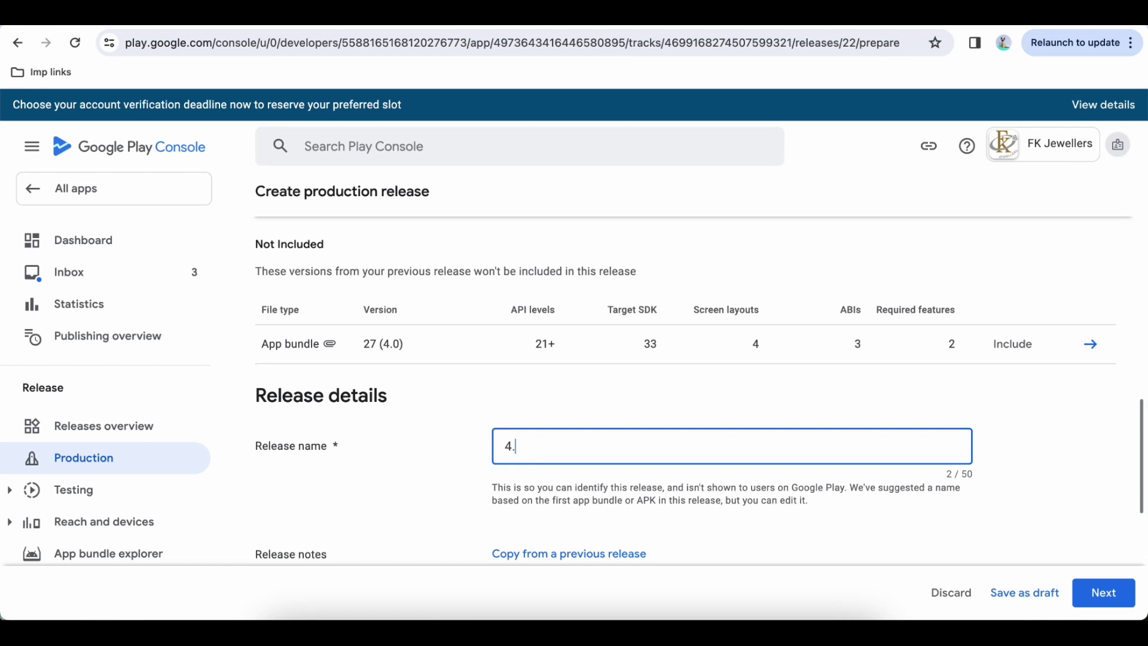
text(.4)
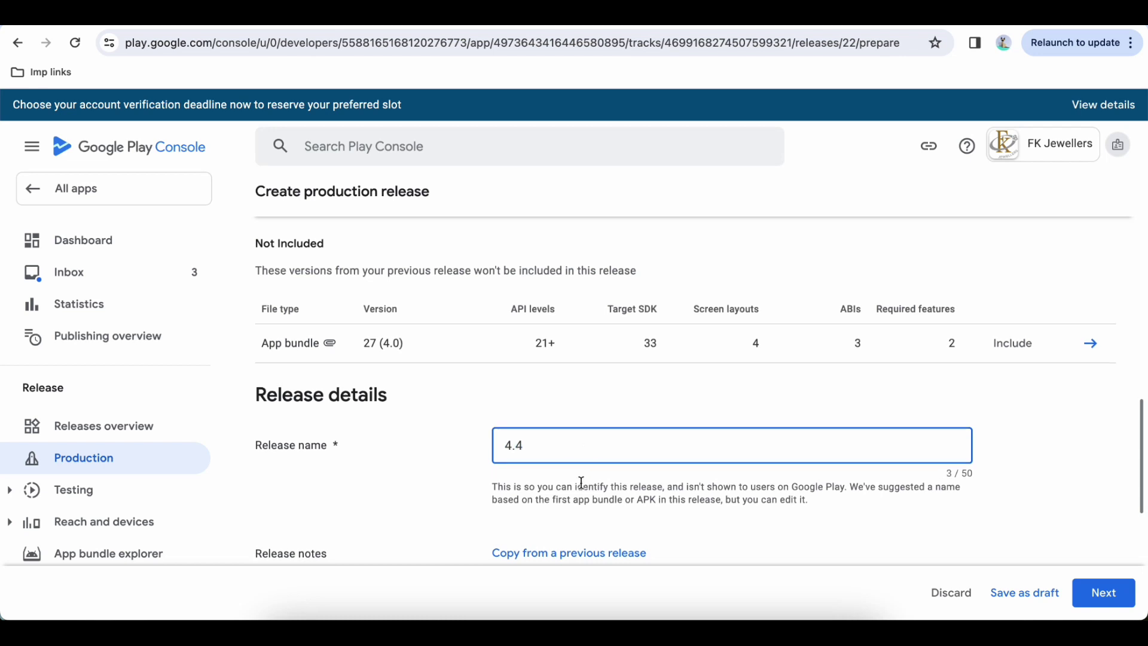
Replace the release-notes placeholder with 'New features and enhancement' and save as draft
scroll(580, 482, down, 3)
drag(505, 477, 781, 482)
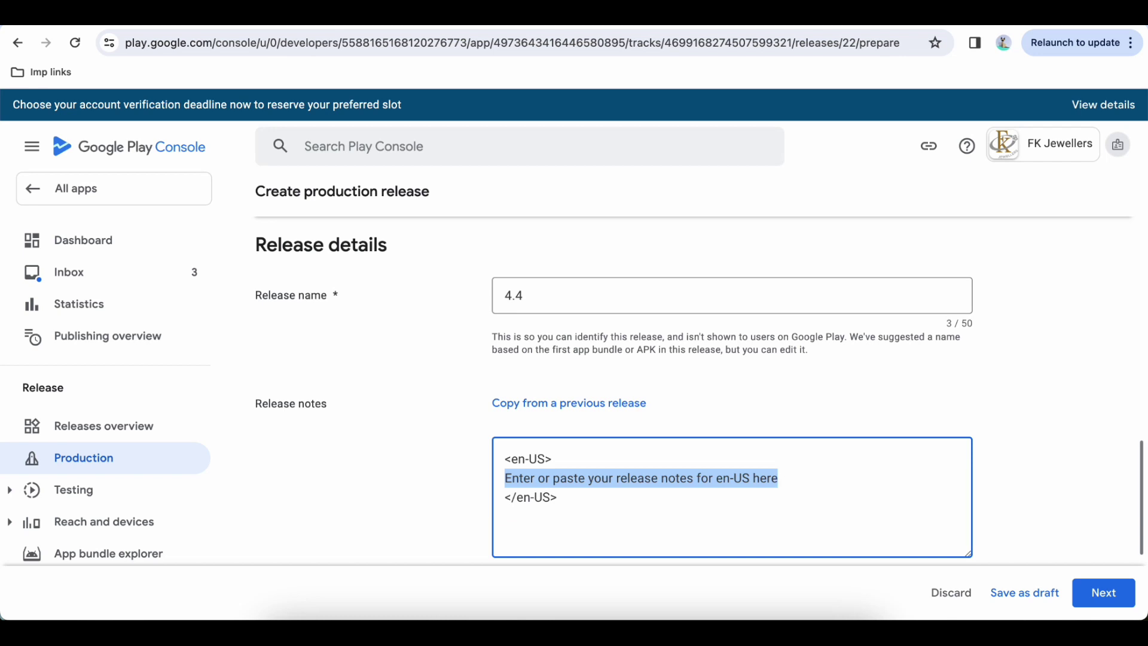
key(BackSpace)
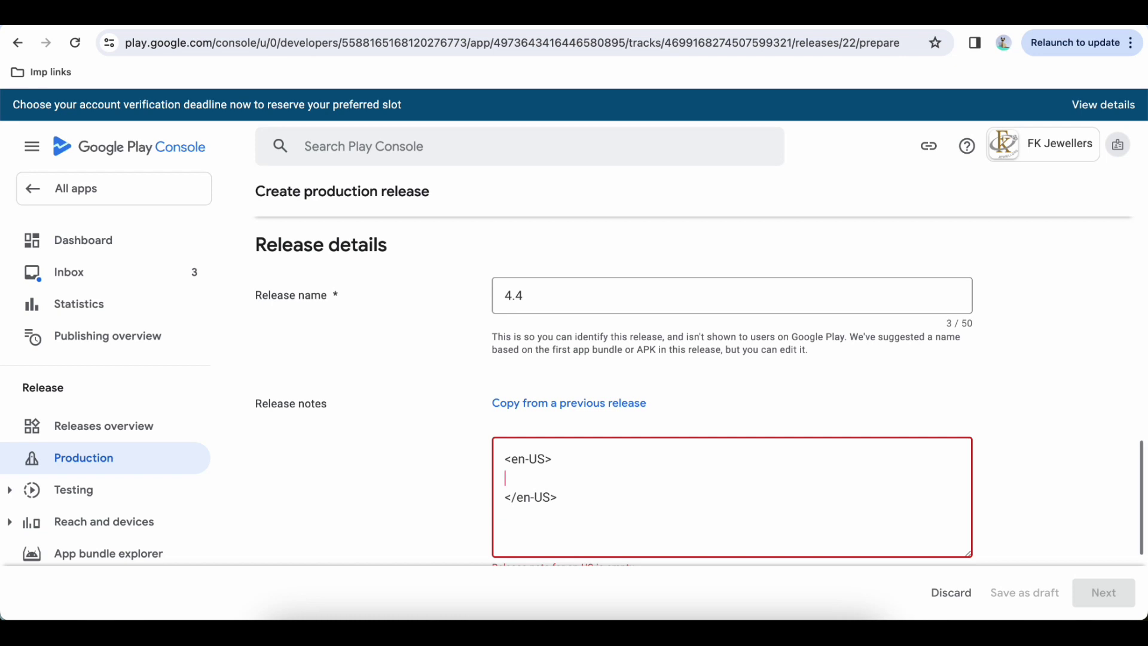
text(New fe)
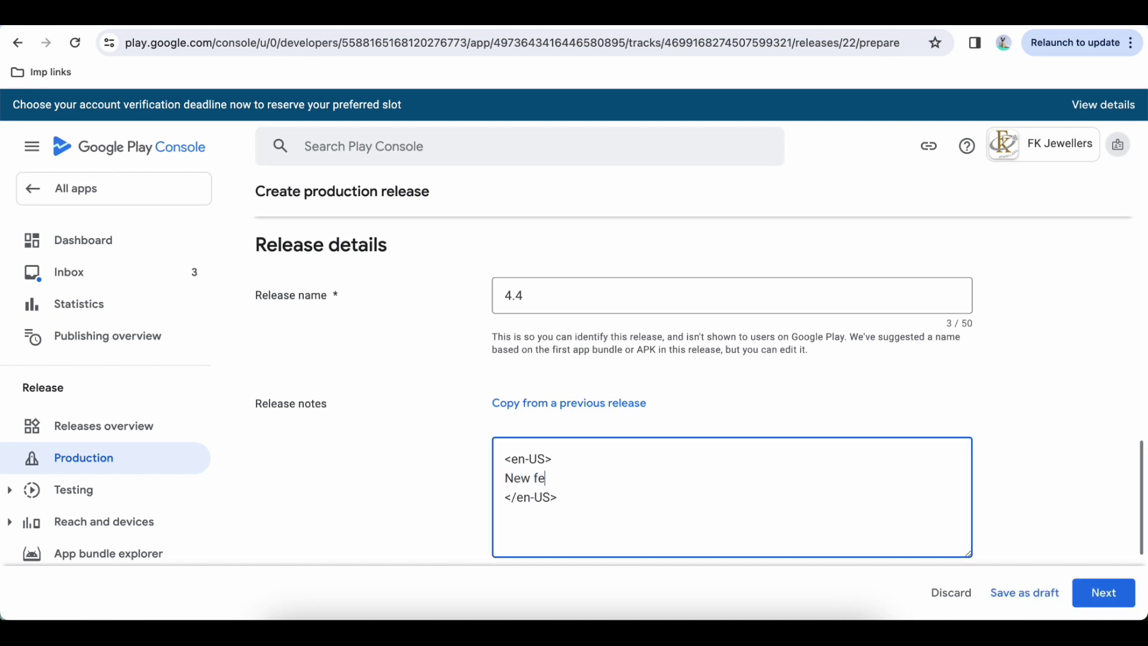
text(atures and enhancement)
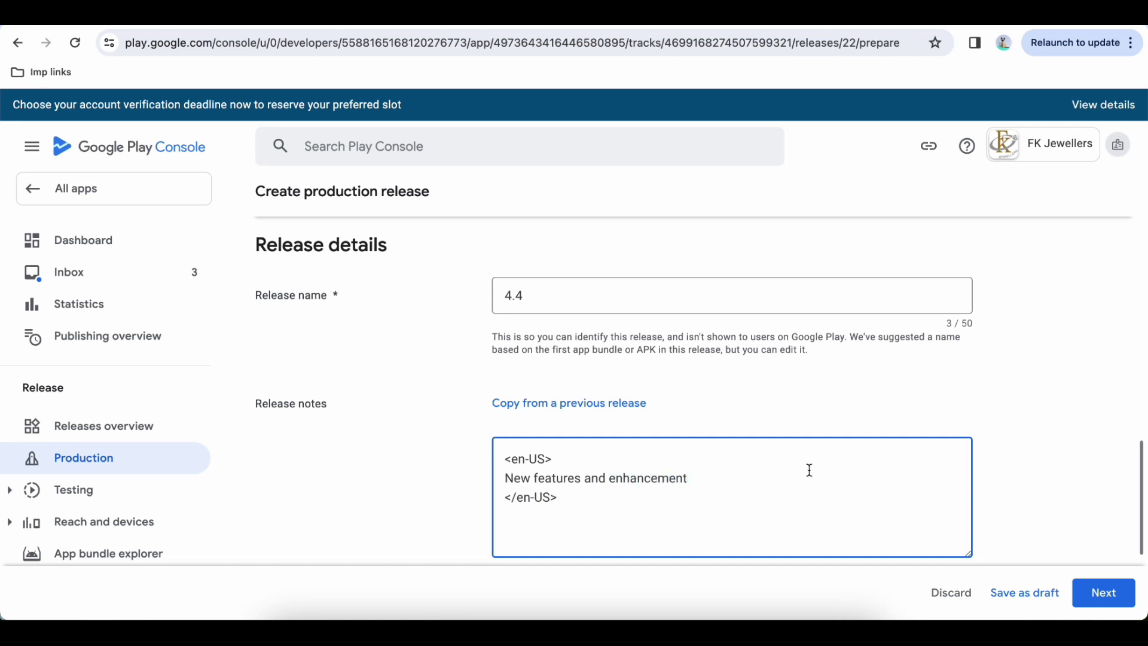
scroll(809, 469, down, 2)
scroll(810, 473, up, 10)
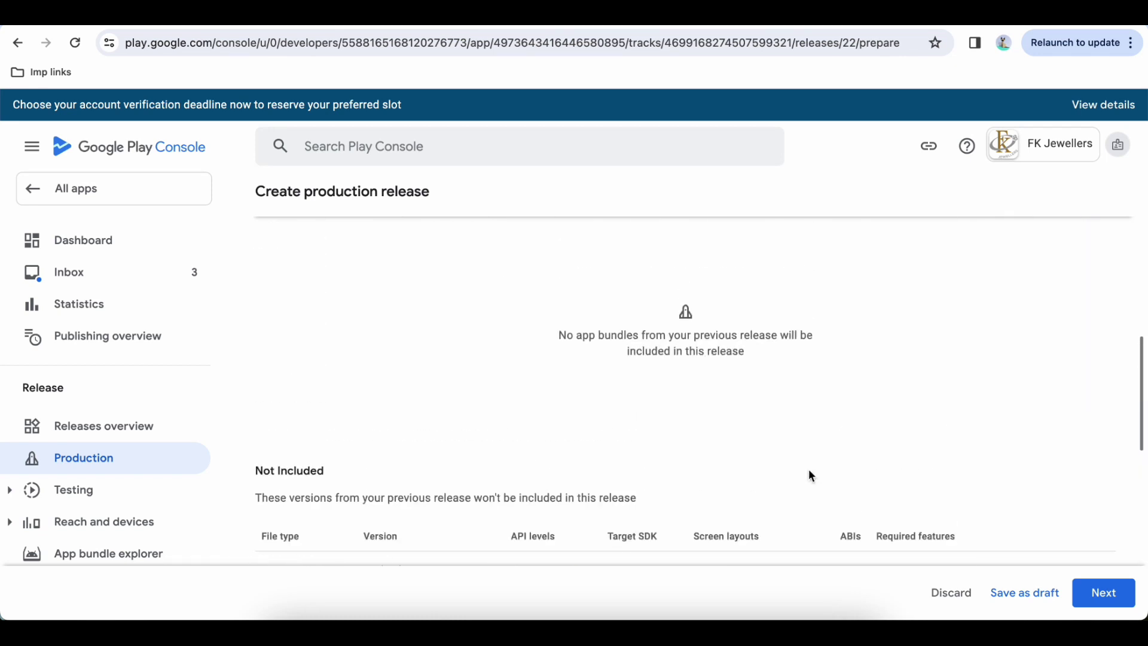
scroll(837, 475, up, 2)
click(1023, 592)
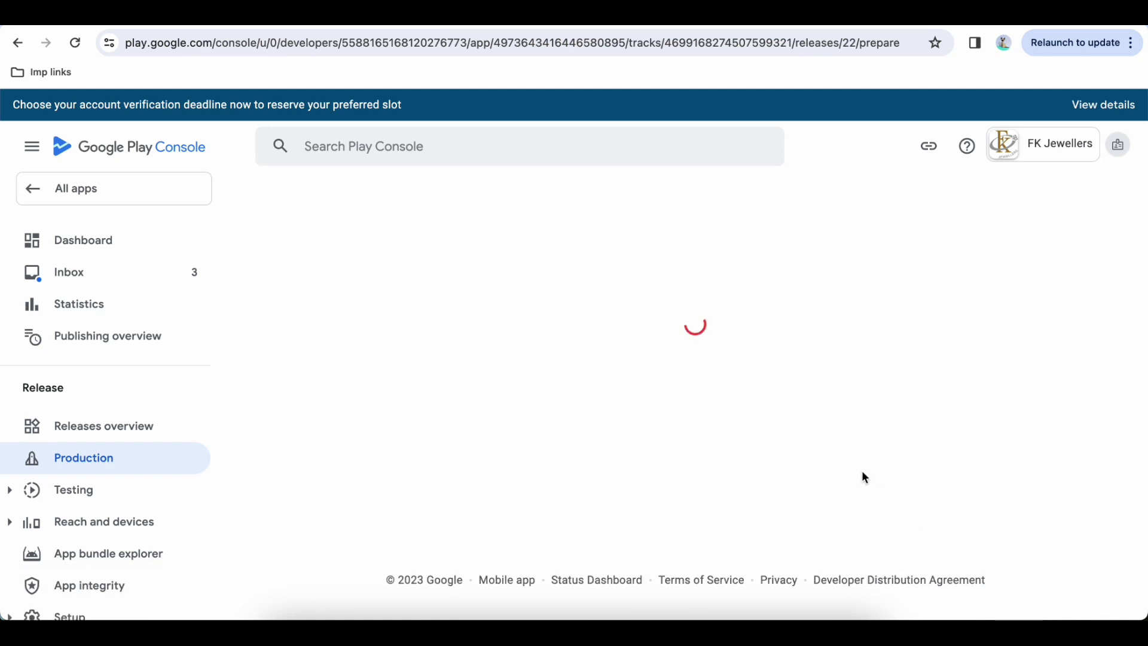
scroll(864, 476, down, 3)
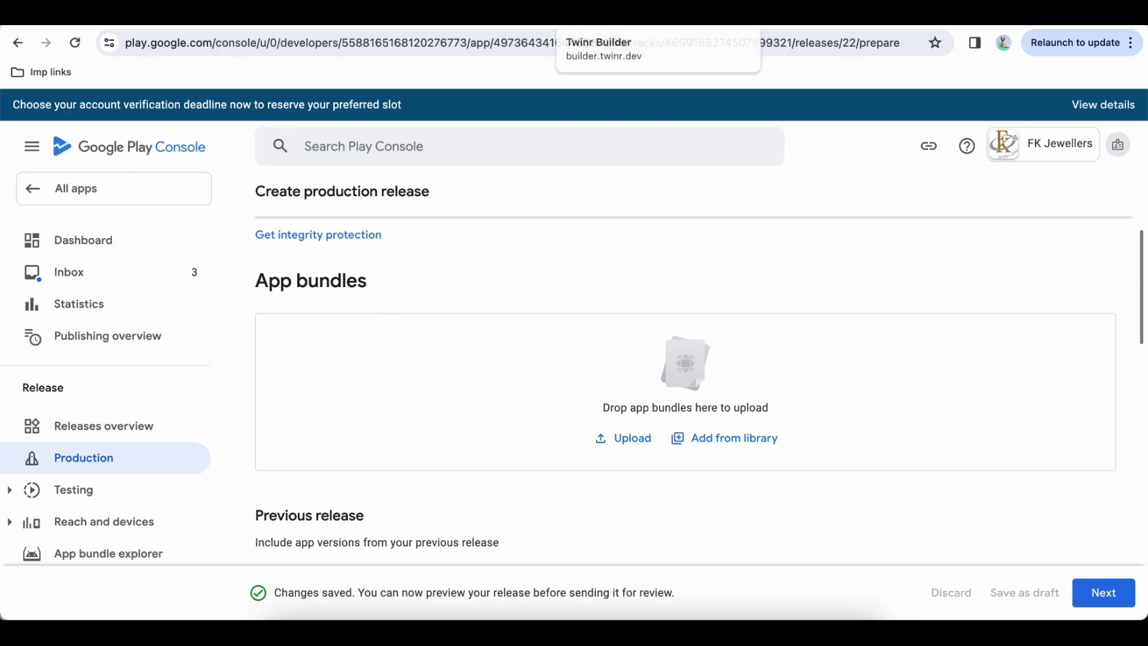
Refresh the Android build history until build 29 (4.4) finishes, then download its .aab
click(575, 14)
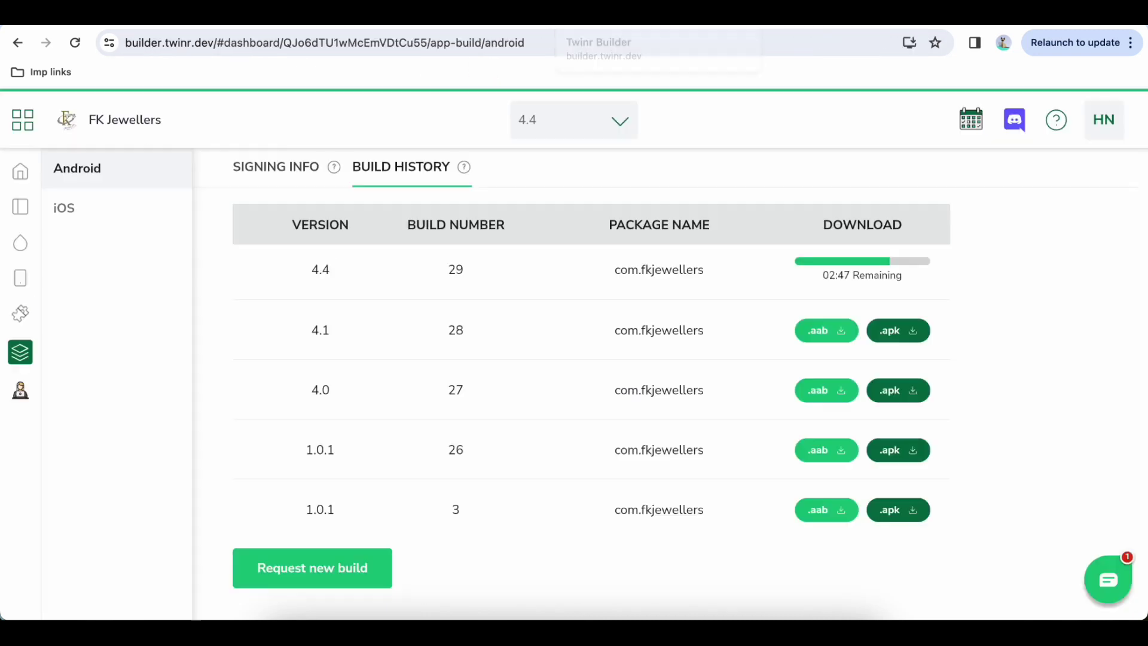
click(90, 168)
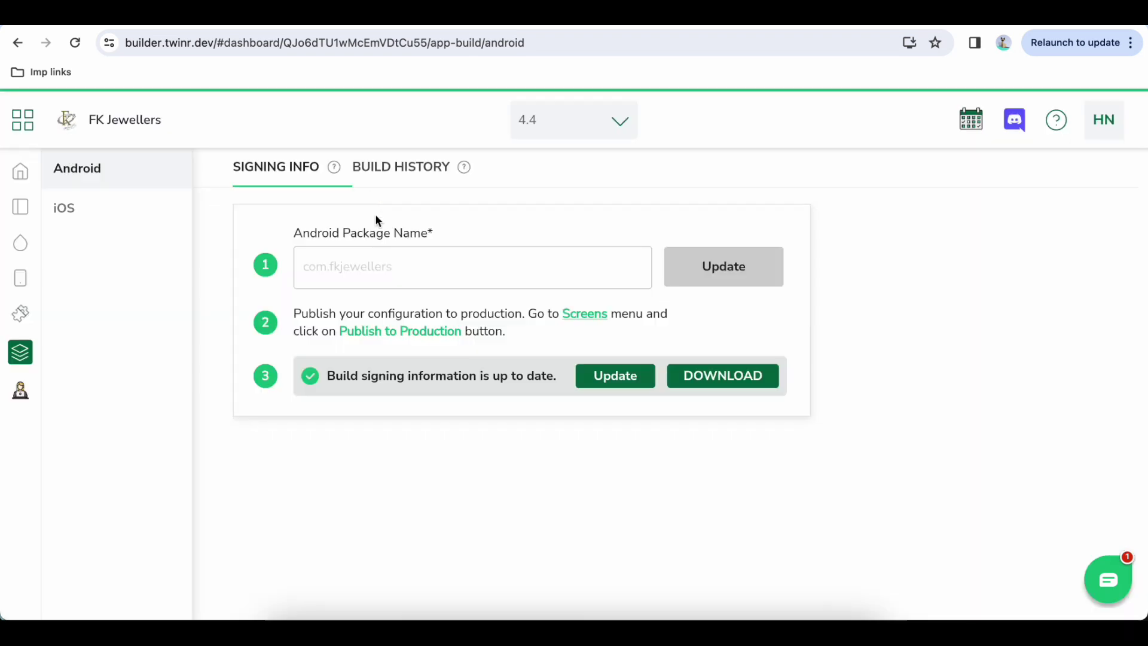
click(397, 183)
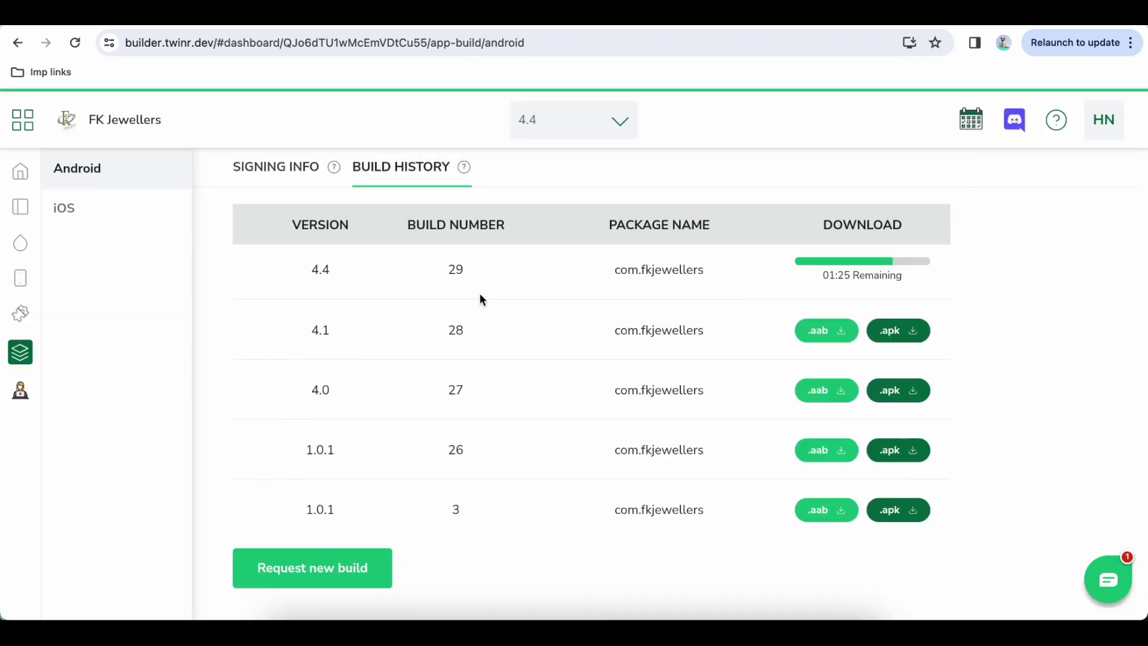
click(410, 177)
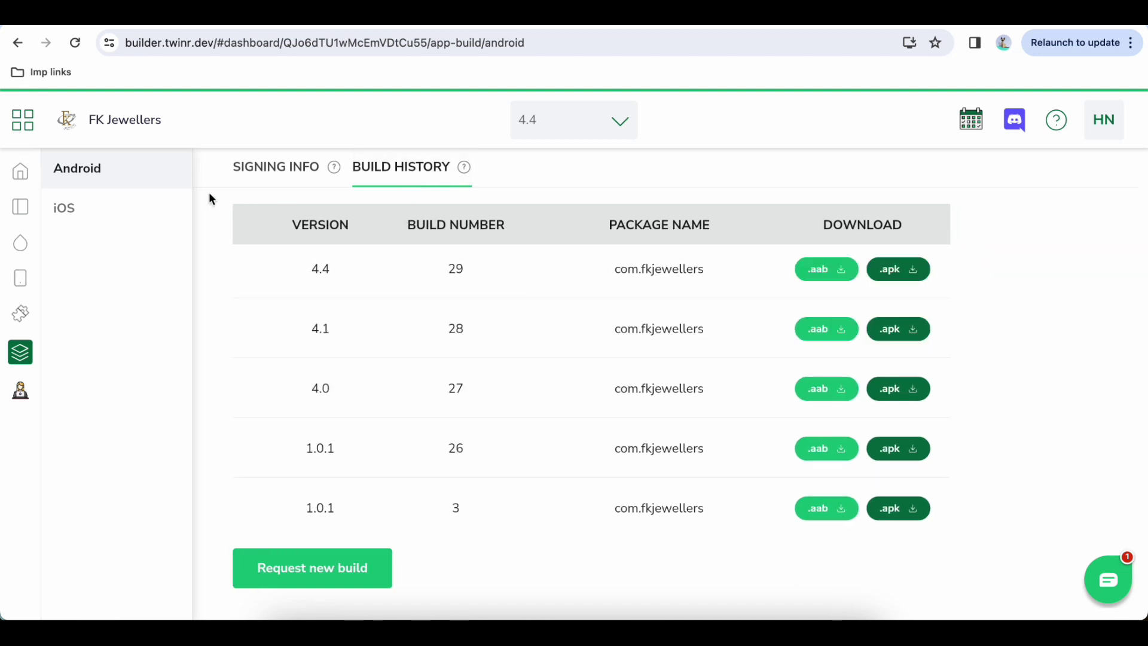
click(89, 178)
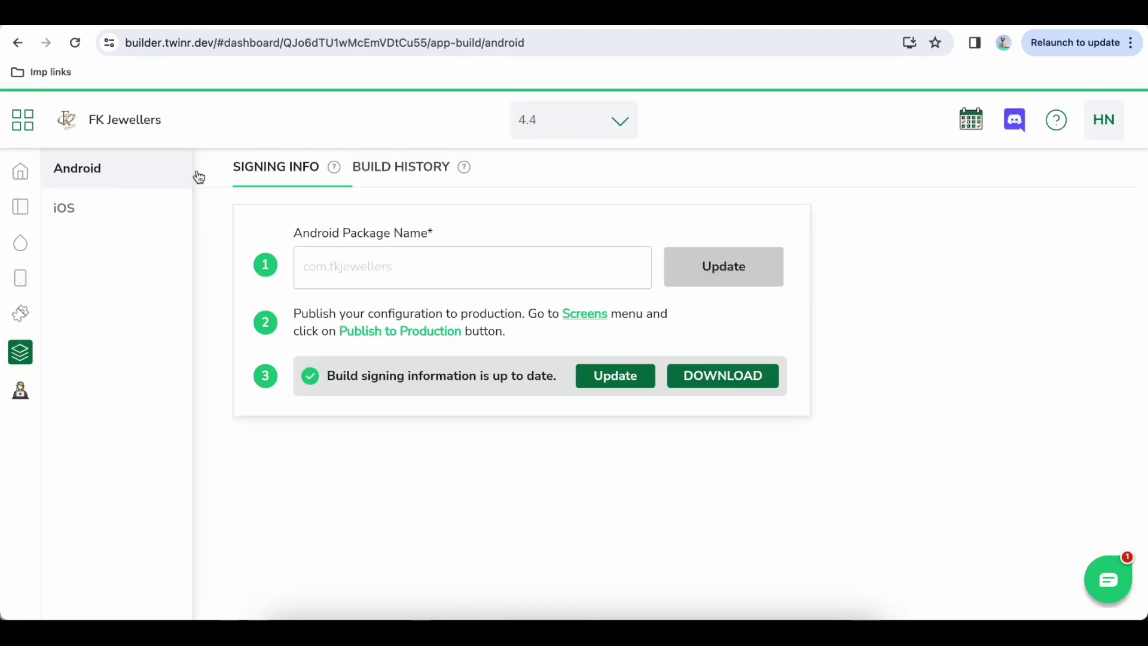
click(393, 178)
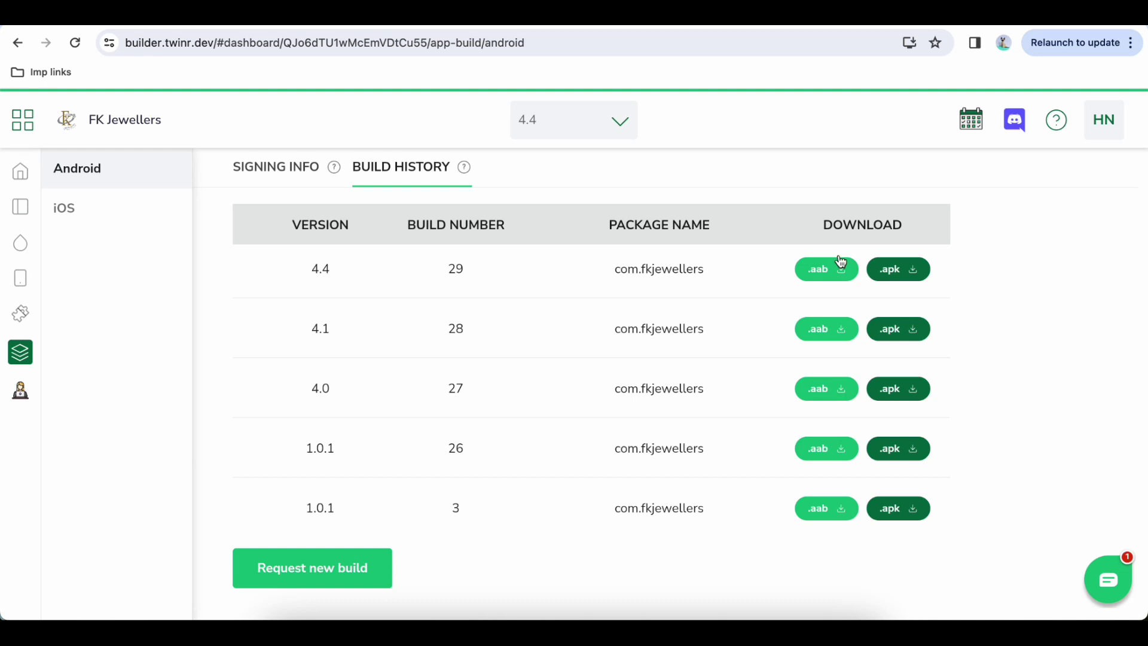
click(821, 275)
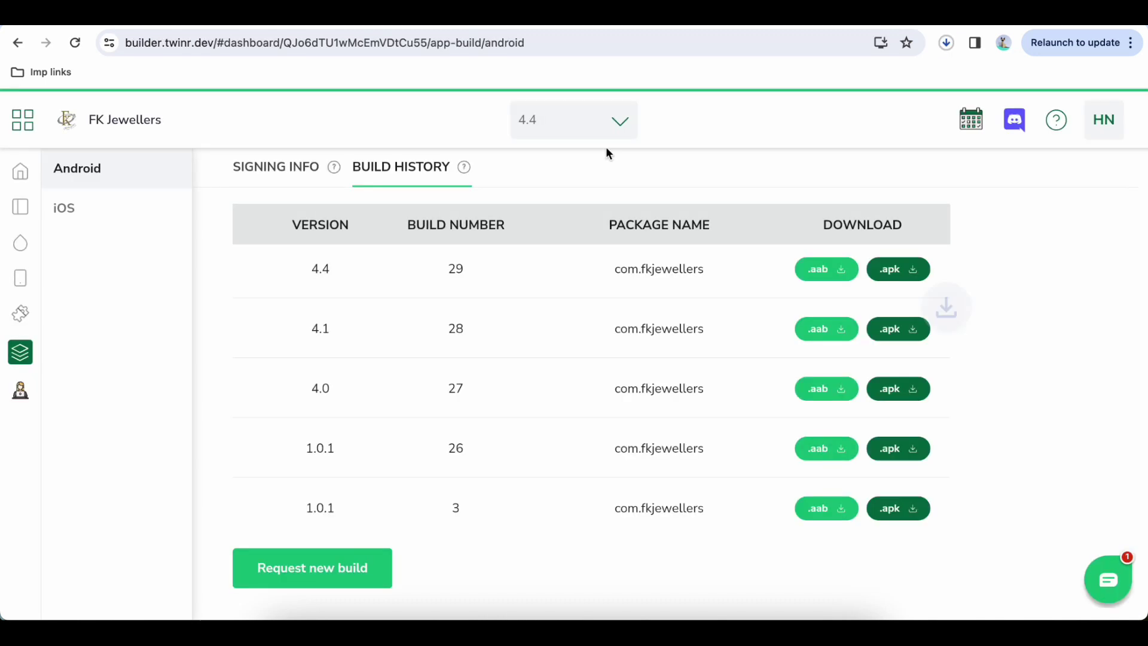
key(ctrl+Tab)
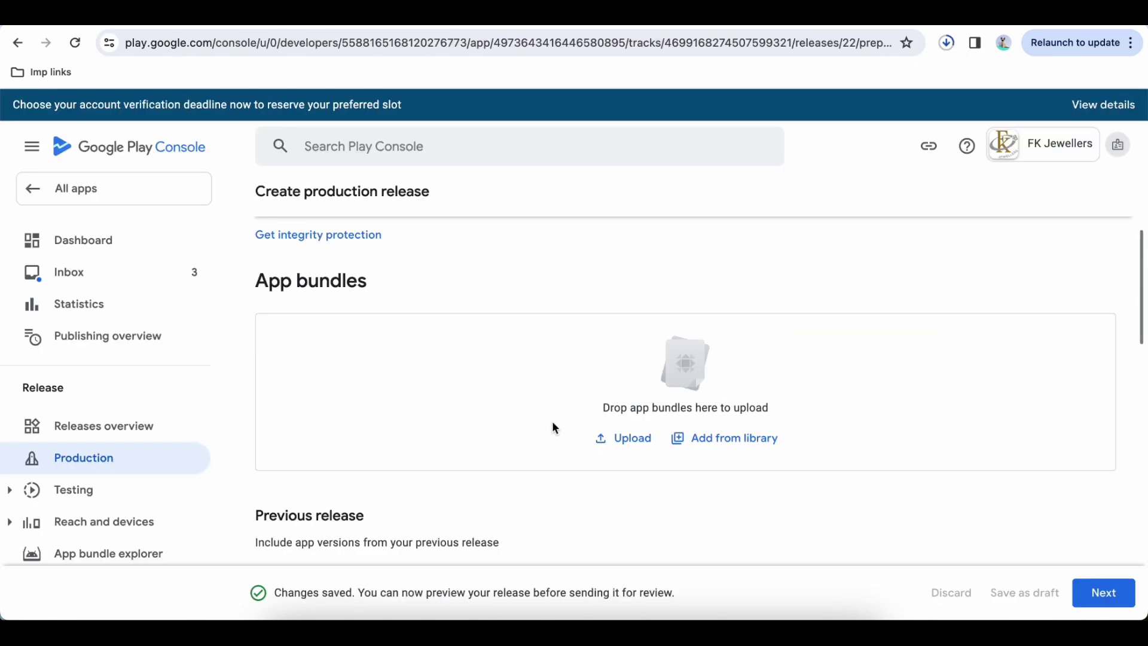
key(ctrl+Tab)
click(947, 45)
drag(810, 116, 520, 407)
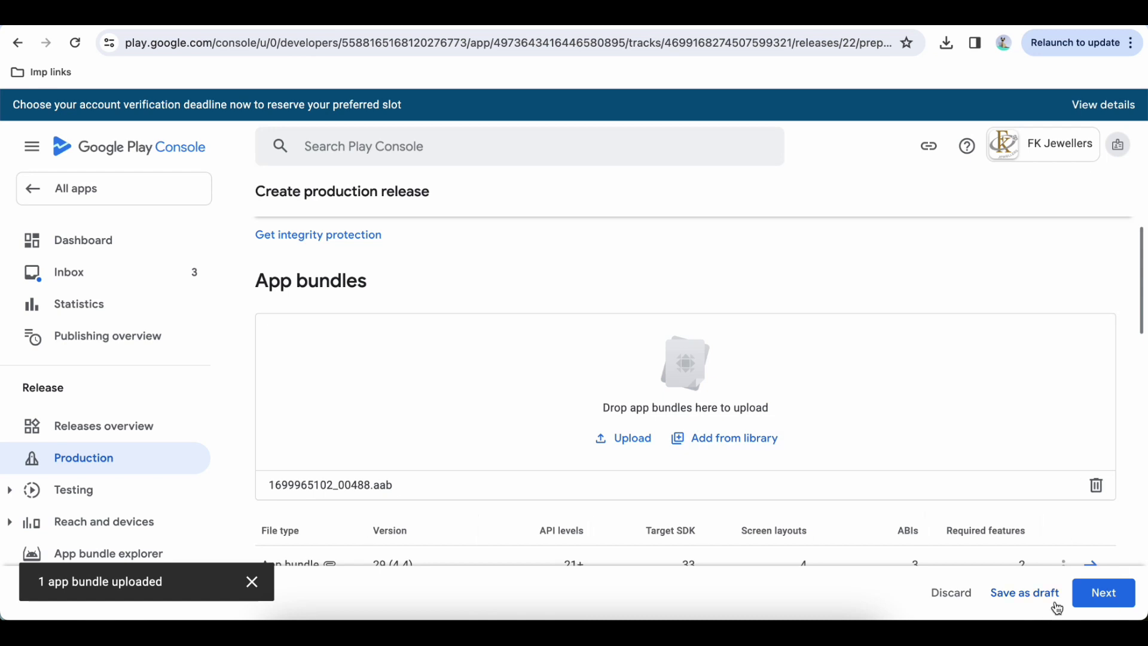
Preview the 4.4 release's warnings, save it, and go to the Publishing overview
click(1092, 605)
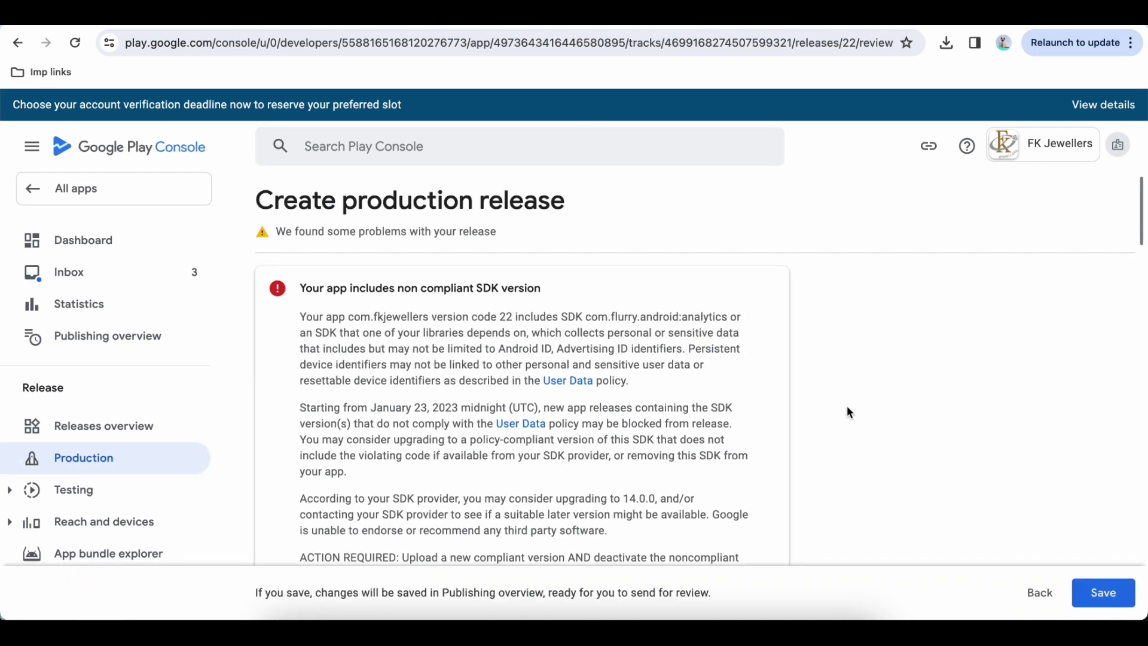
scroll(768, 436, down, 3)
scroll(769, 440, down, 4)
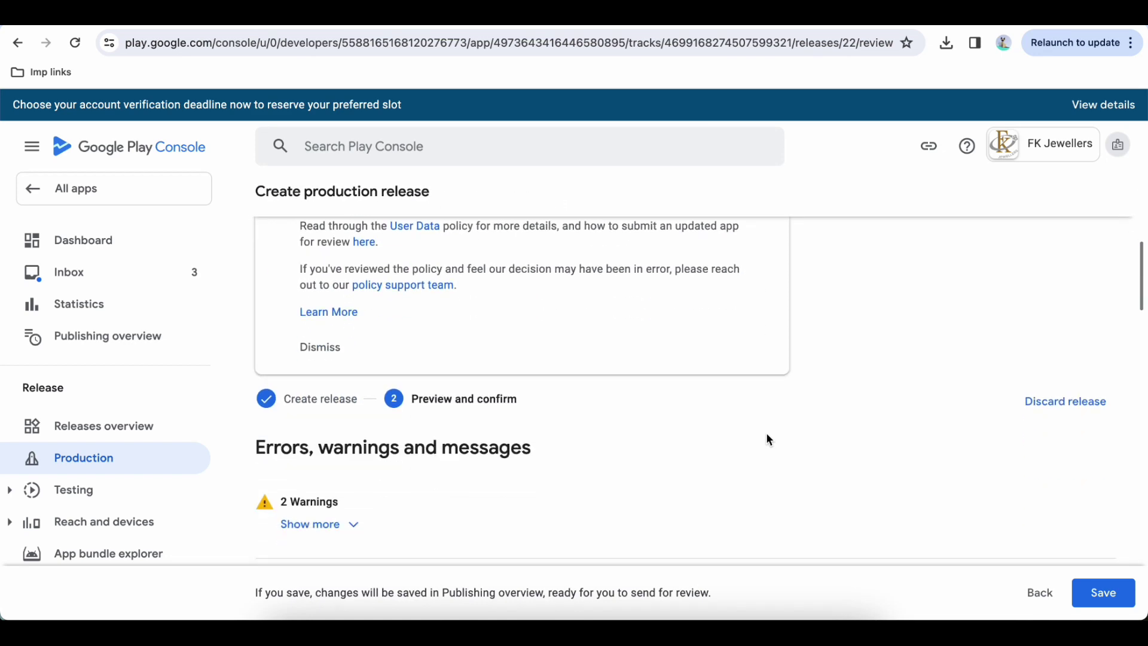
click(1103, 606)
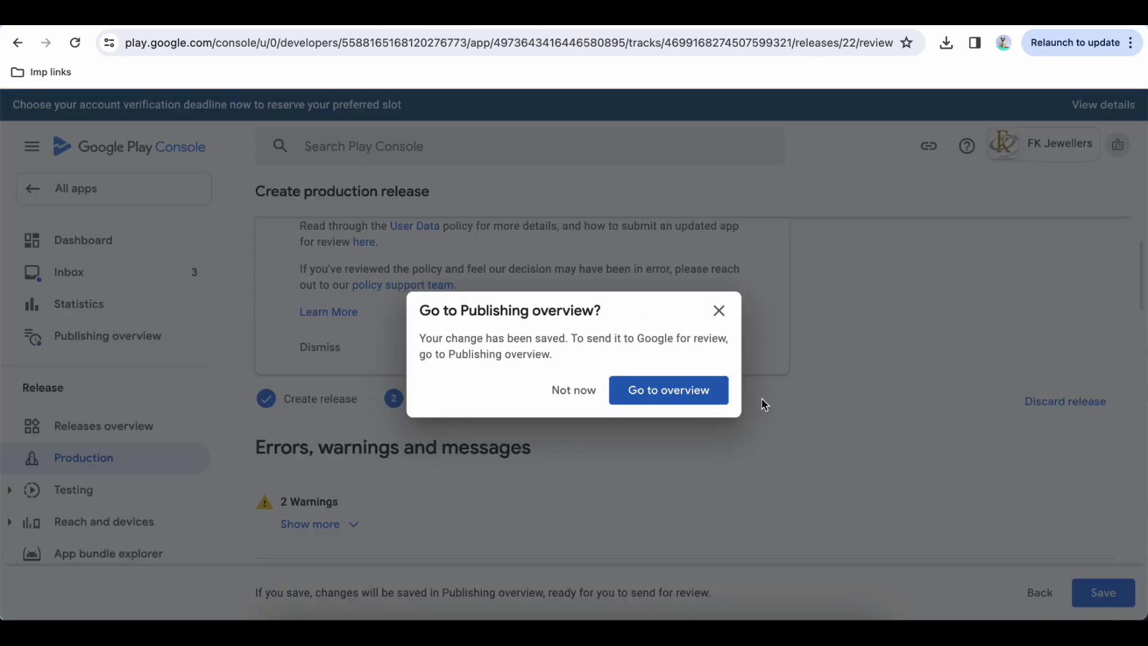
click(674, 393)
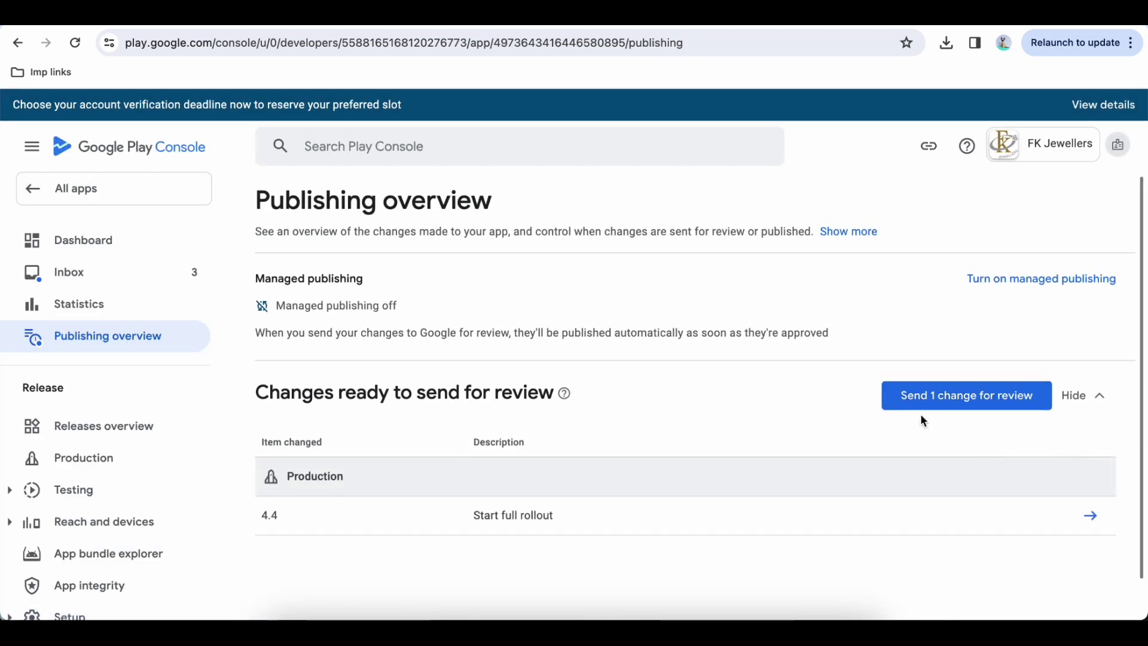
Send the one ready change for review and confirm it in the dialog
click(919, 415)
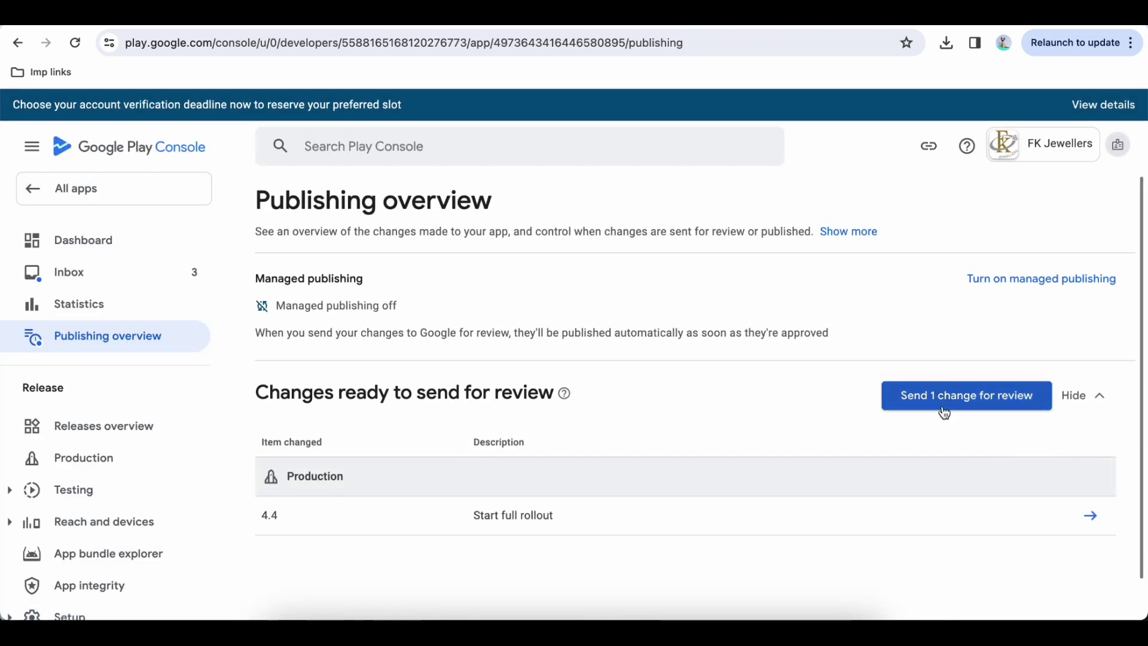
click(942, 411)
click(647, 445)
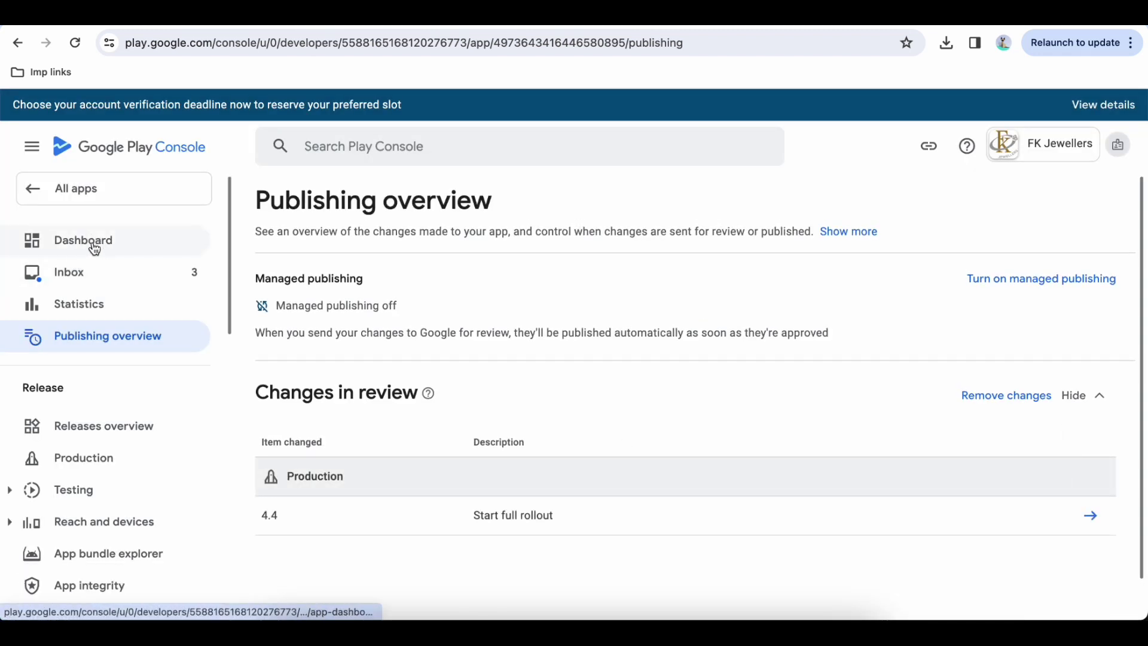
Open the FK Jewellers dashboard and confirm the update status reads In review
click(112, 242)
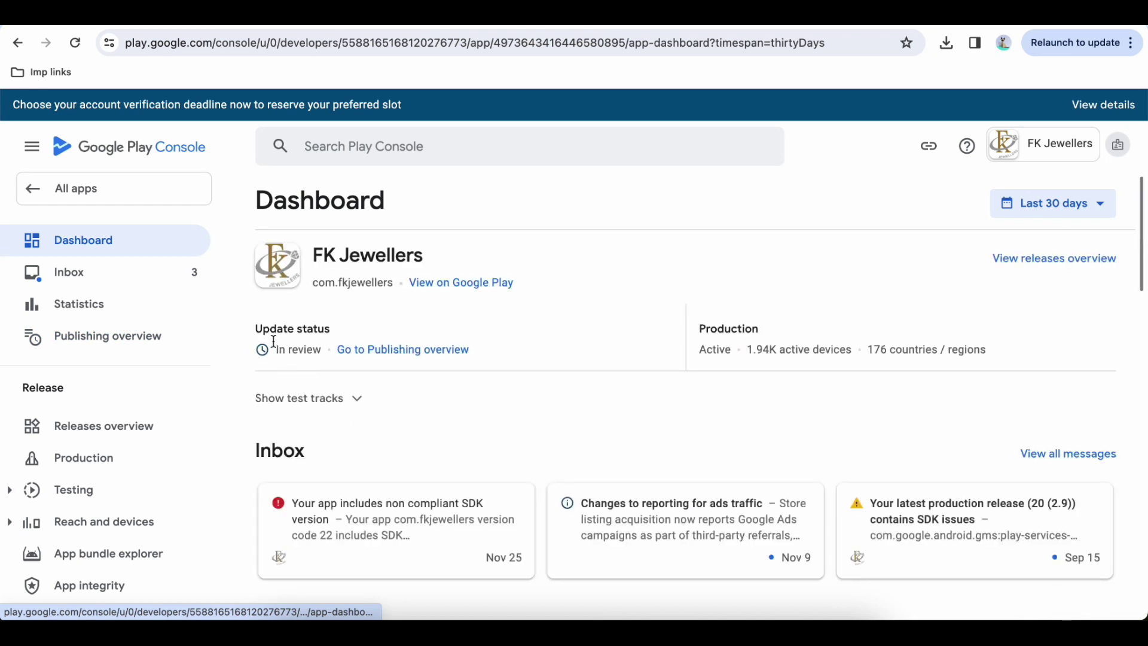
drag(254, 331, 328, 361)
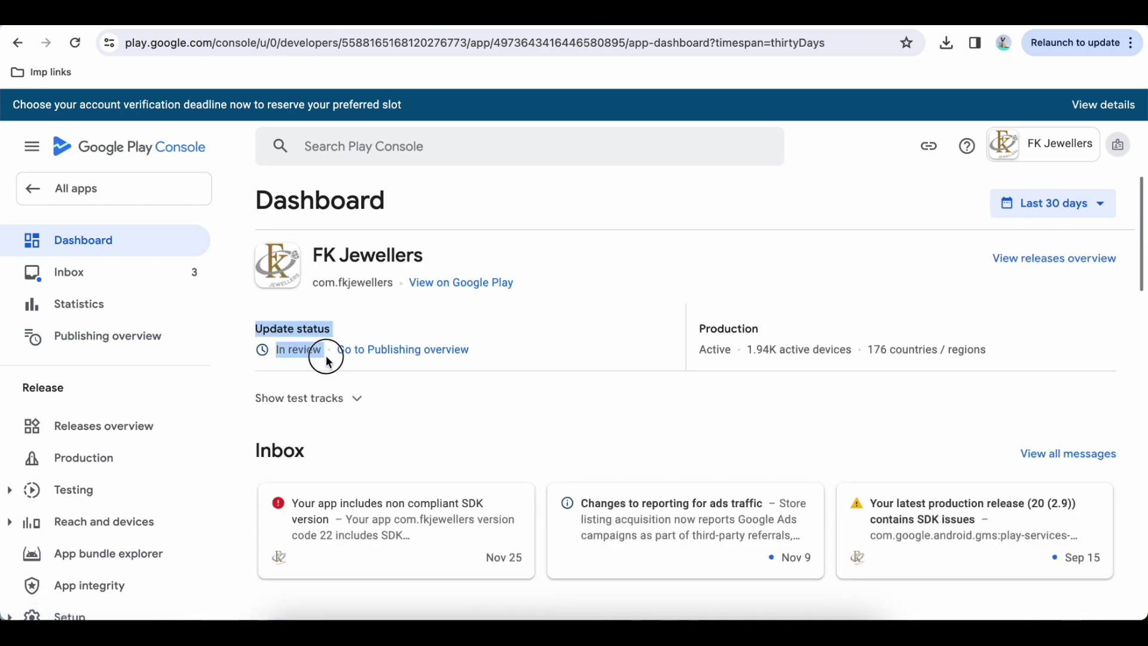
triple_click(302, 329)
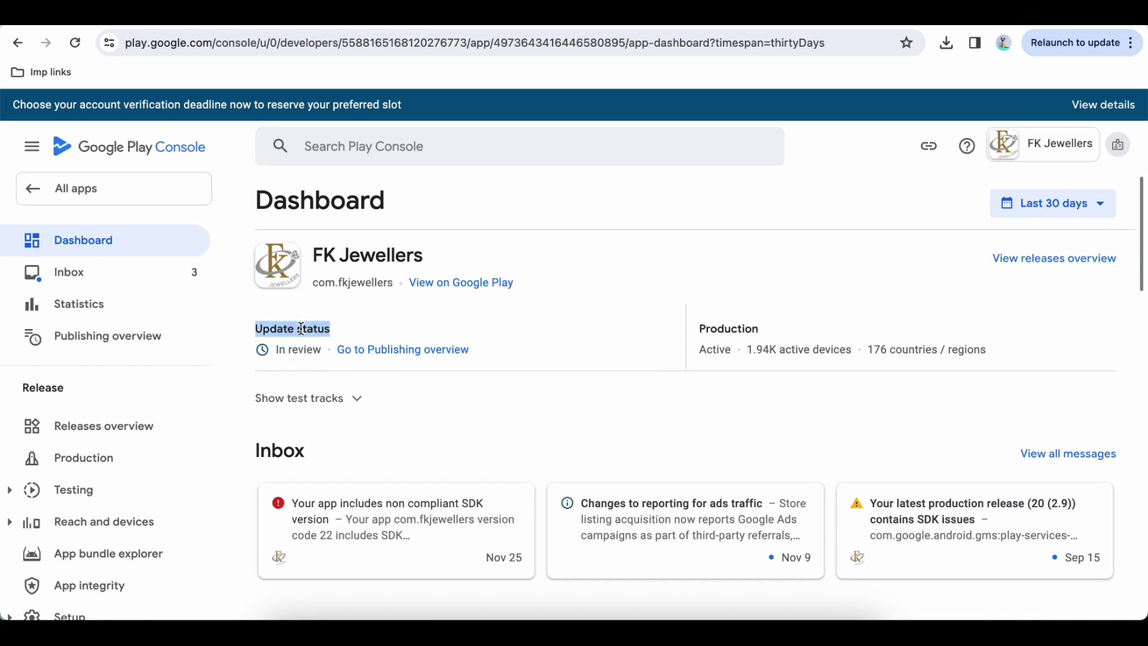
click(259, 328)
drag(259, 328, 323, 359)
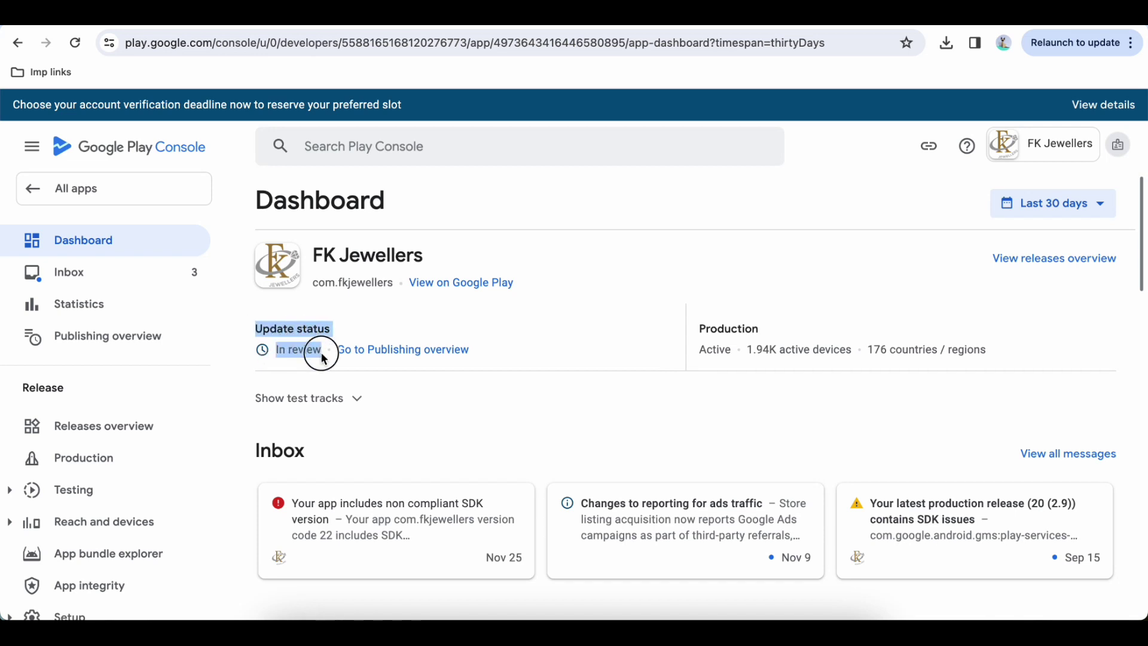
click(307, 361)
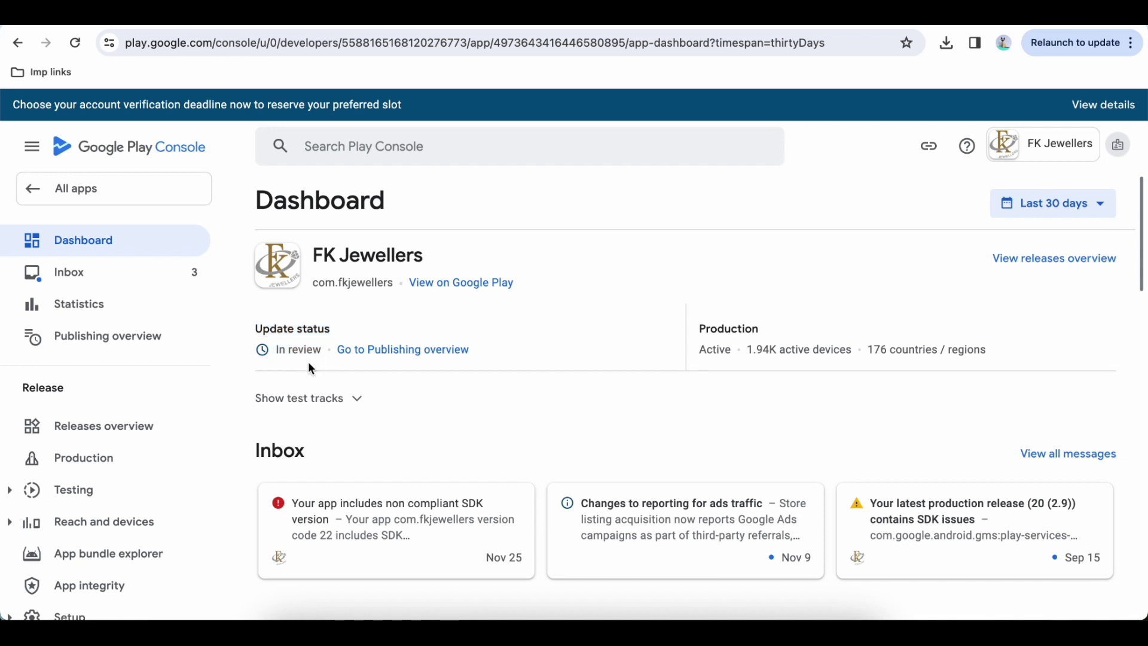